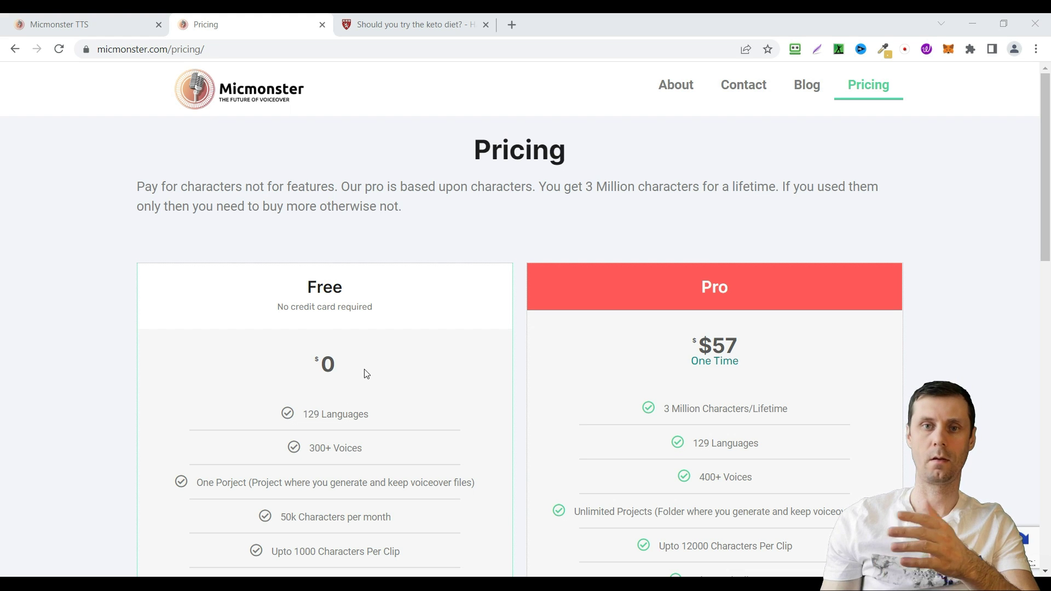
- Go back to Micmonster, open the Background Music library and jump to tracks 71–78
scroll(448, 350, "down", 1)
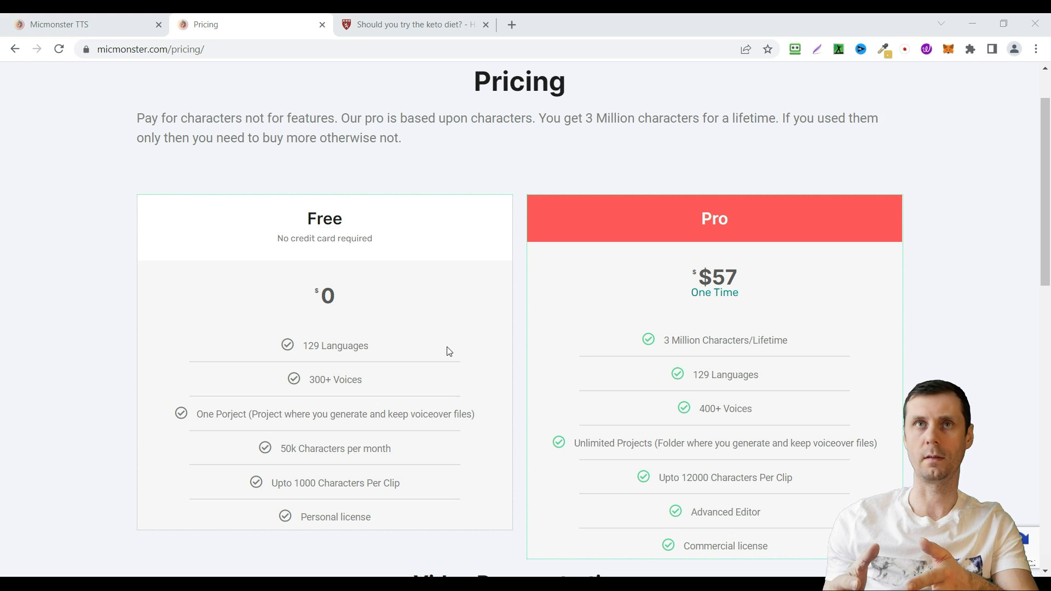
scroll(448, 351, "up", 1)
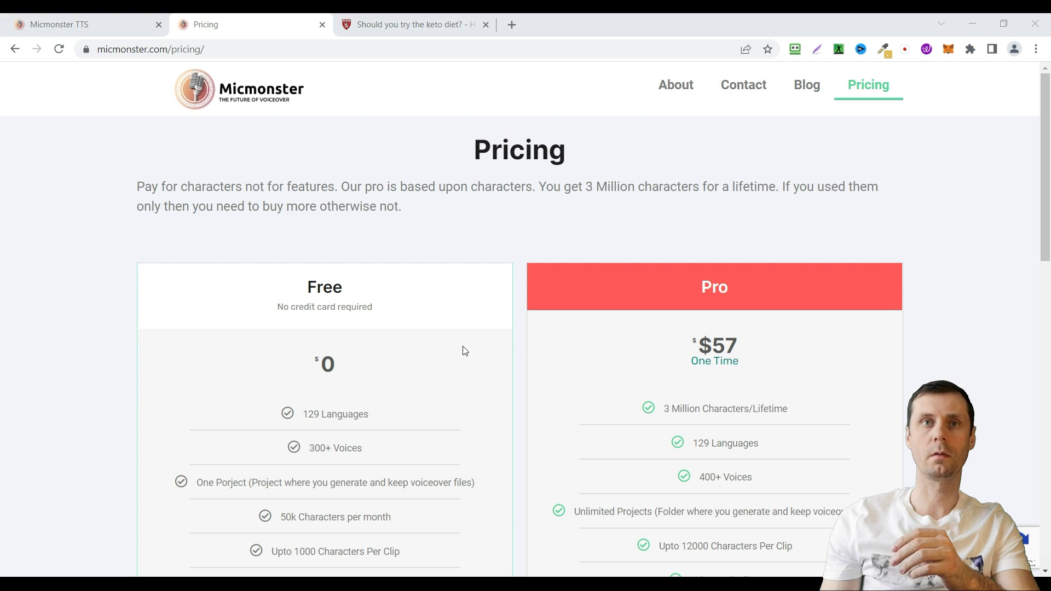
scroll(513, 331, "down", 2)
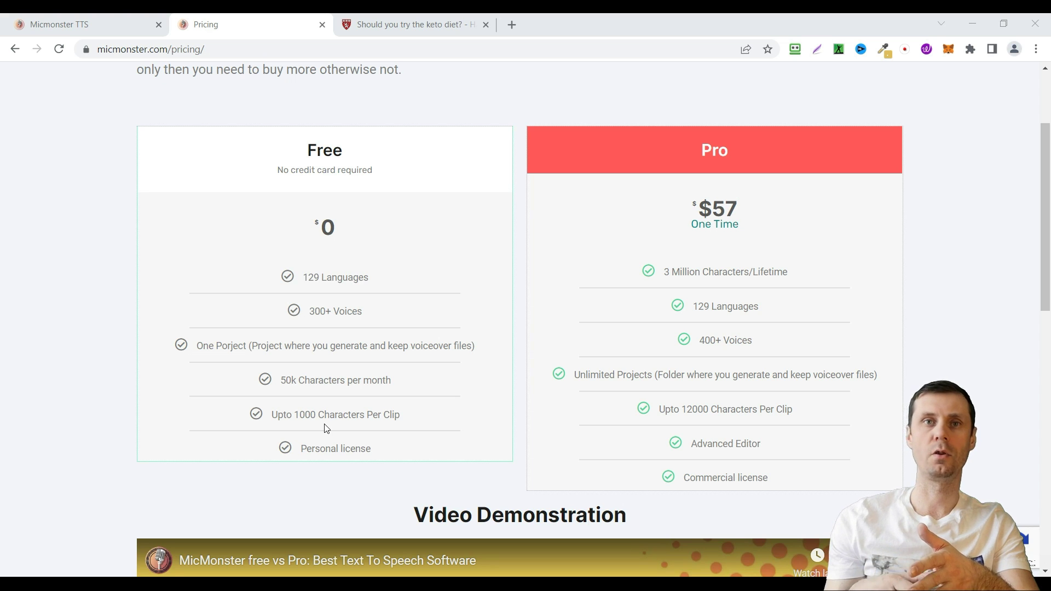
scroll(326, 428, "up", 3)
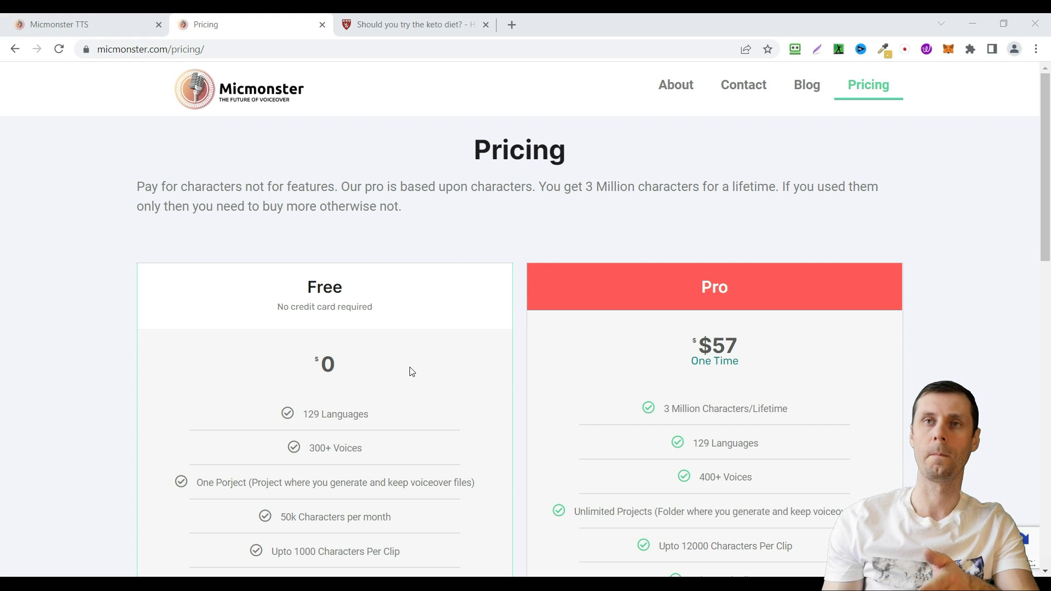
scroll(711, 345, "down", 2)
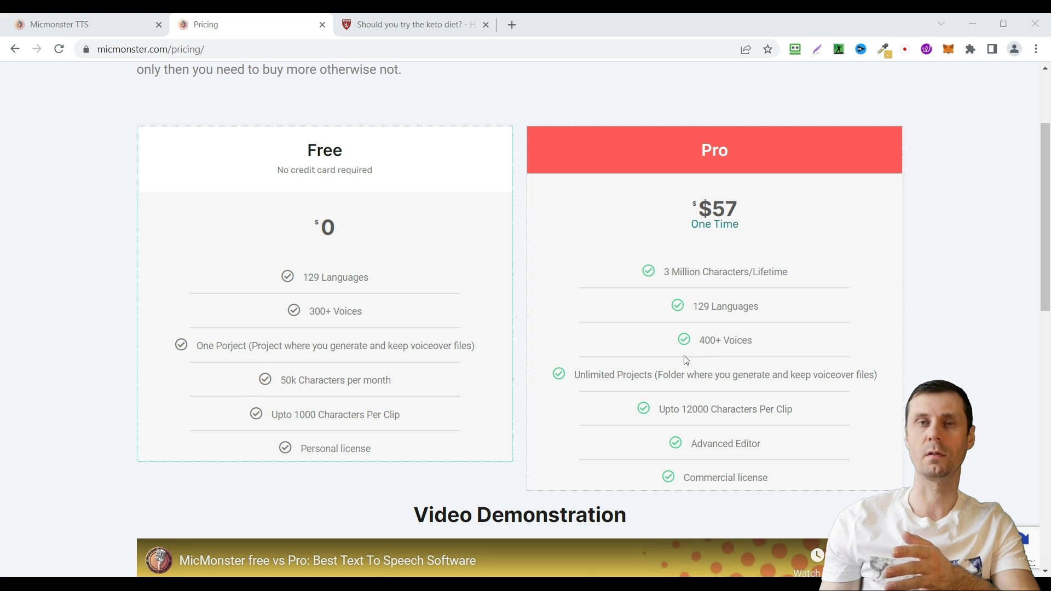
scroll(690, 350, "down", 10)
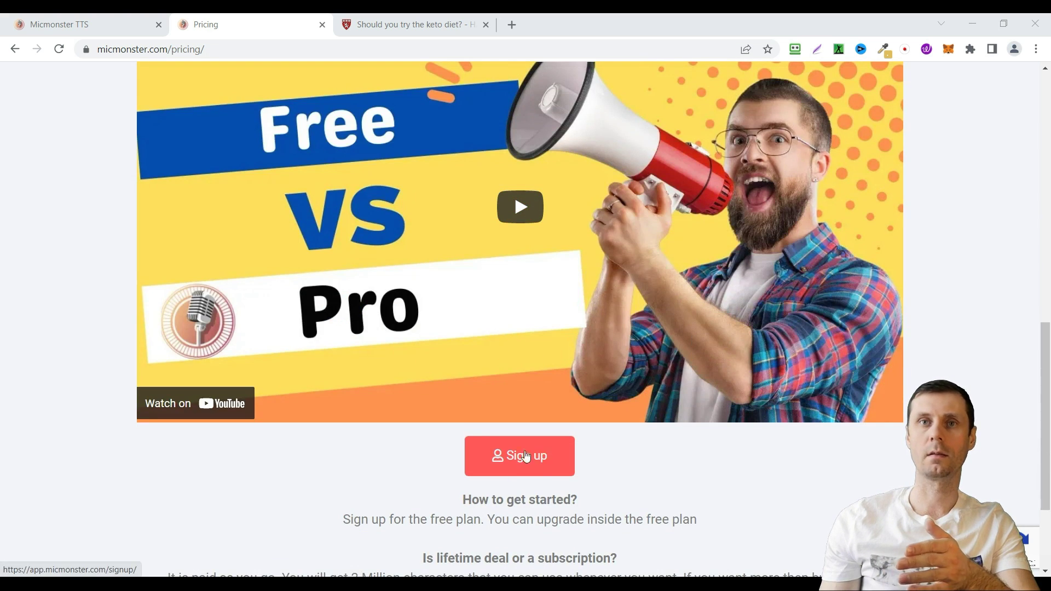
scroll(537, 459, "up", 9)
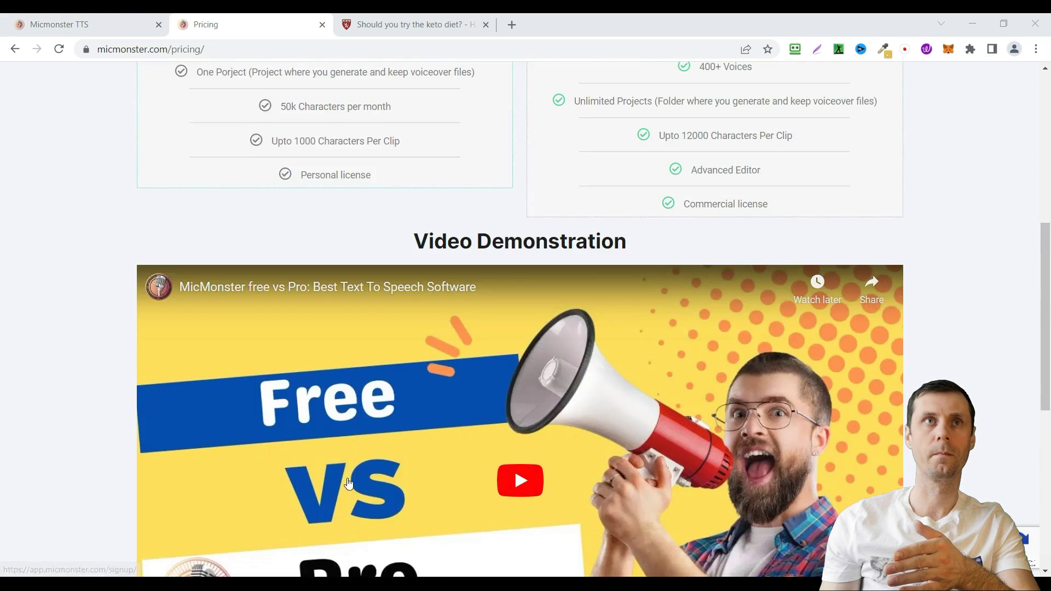
left_click(94, 18)
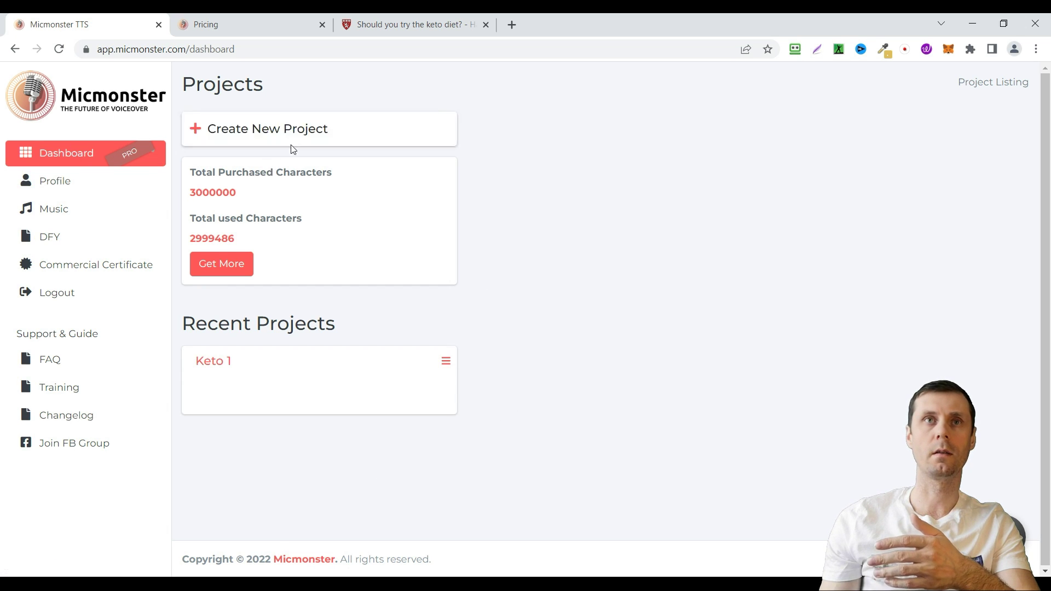
left_click(66, 215)
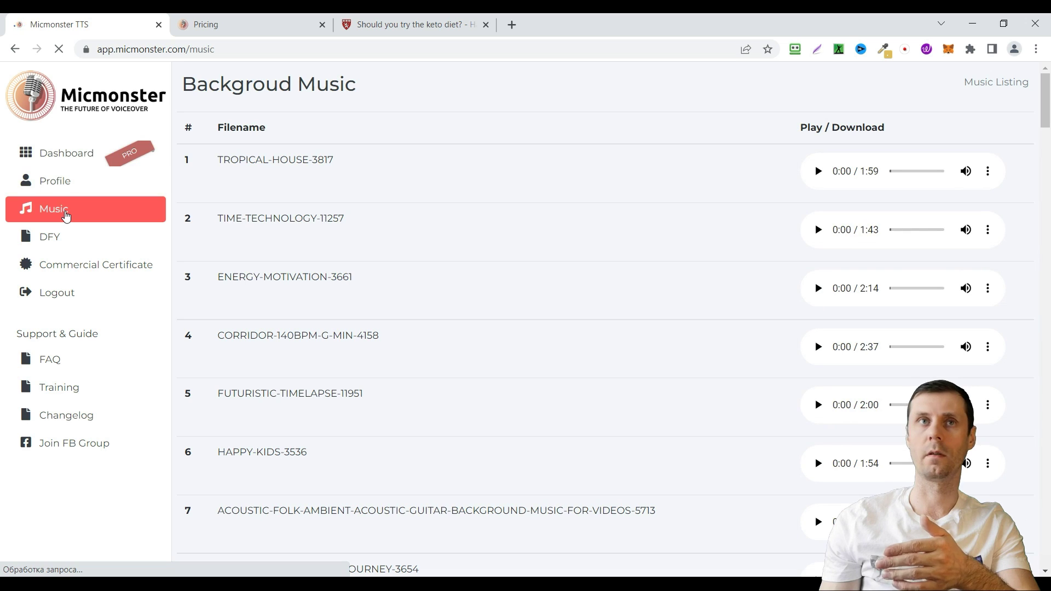
key("End")
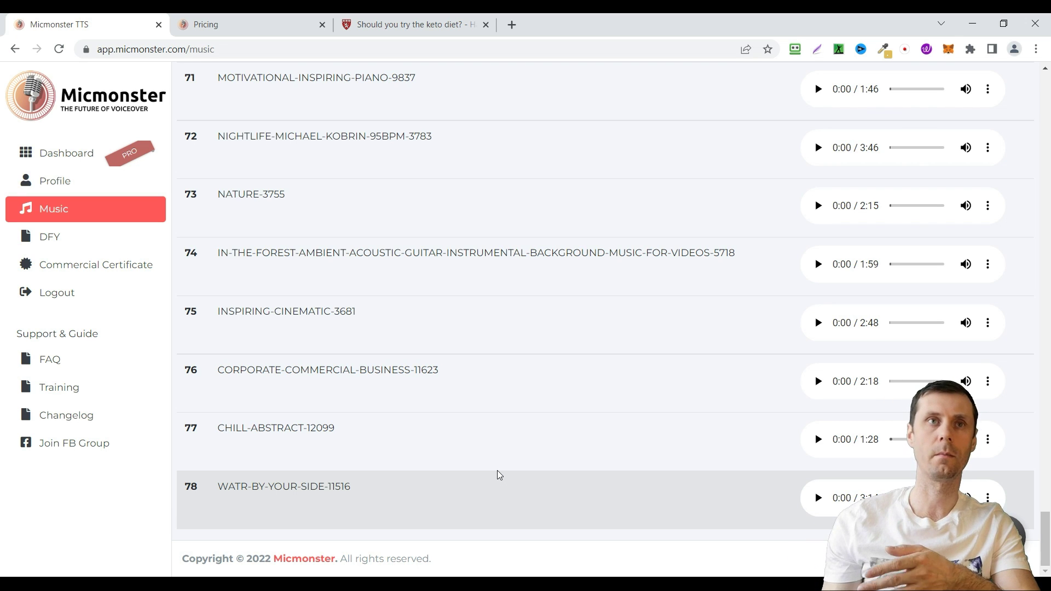
- Open the done-for-you campaigns page and scroll down to campaign 3
left_click(58, 243)
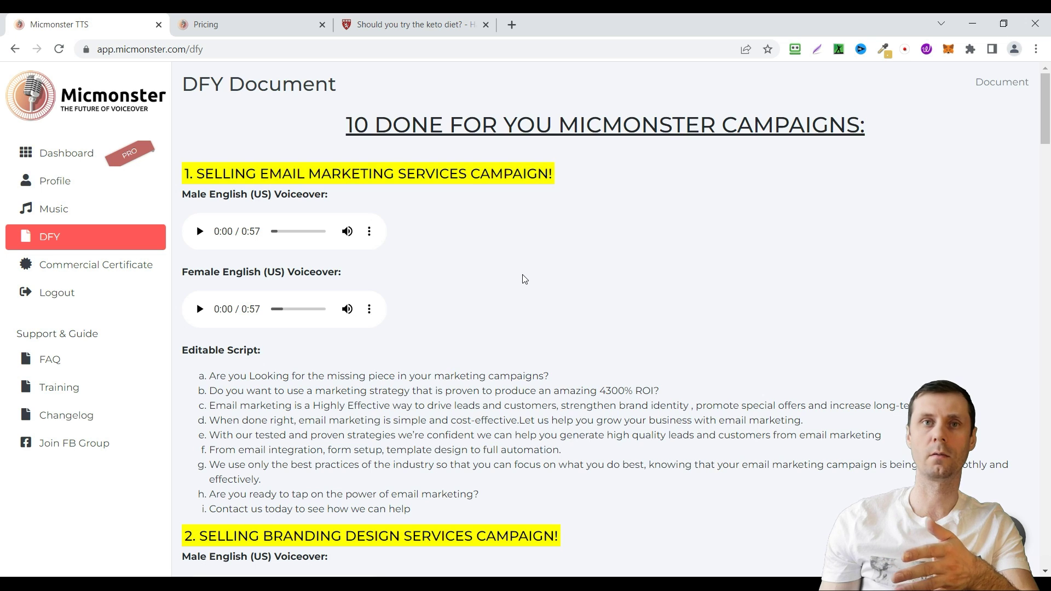
scroll(698, 322, "down", 10)
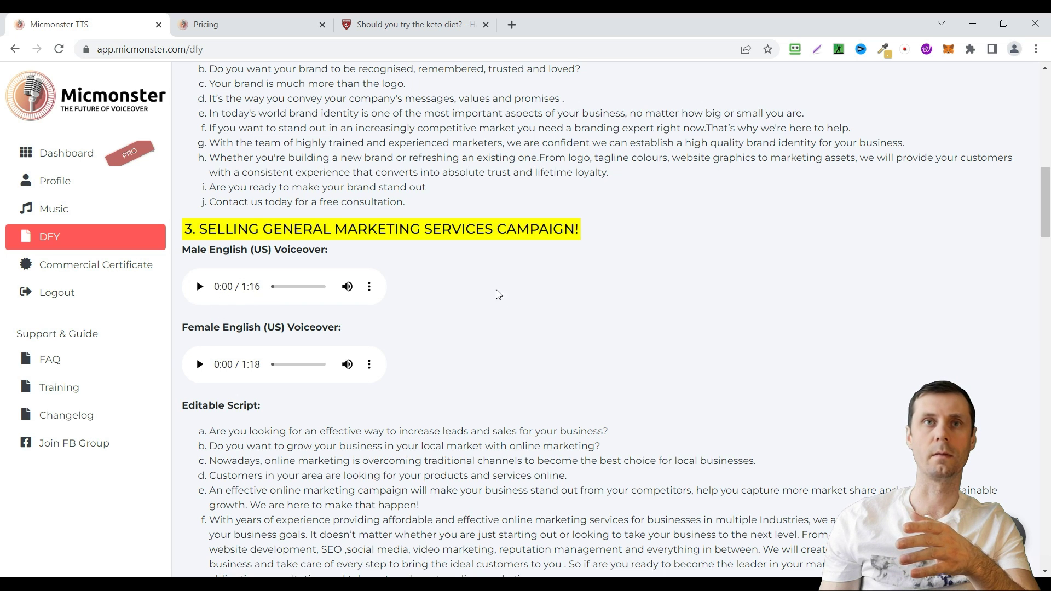
scroll(501, 307, "up", 1)
scroll(375, 321, "down", 1)
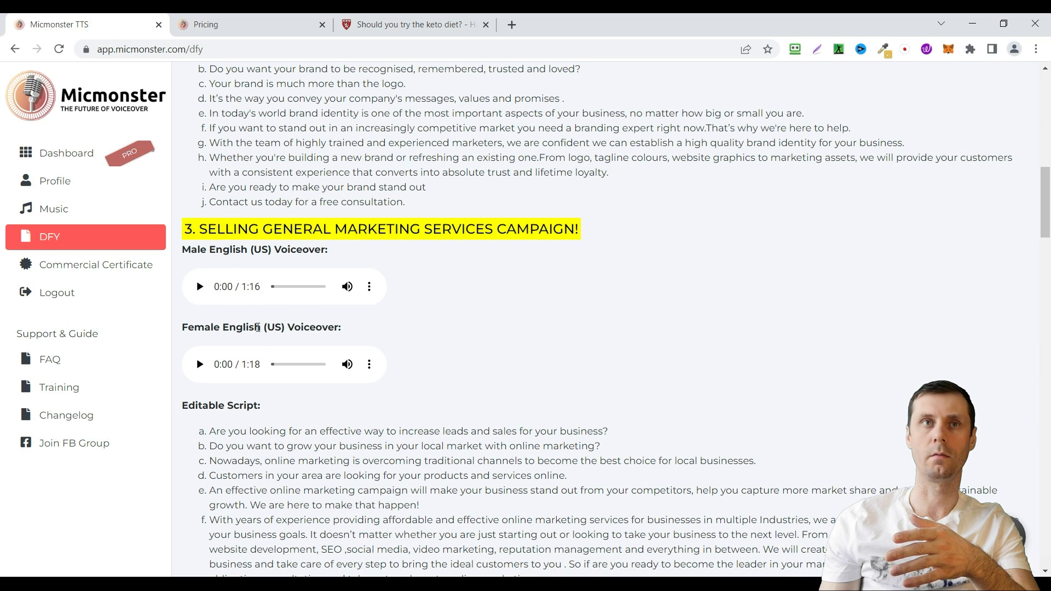
- Play and pause campaign 3's male and female voiceover samples, then go to Training
left_click(201, 289)
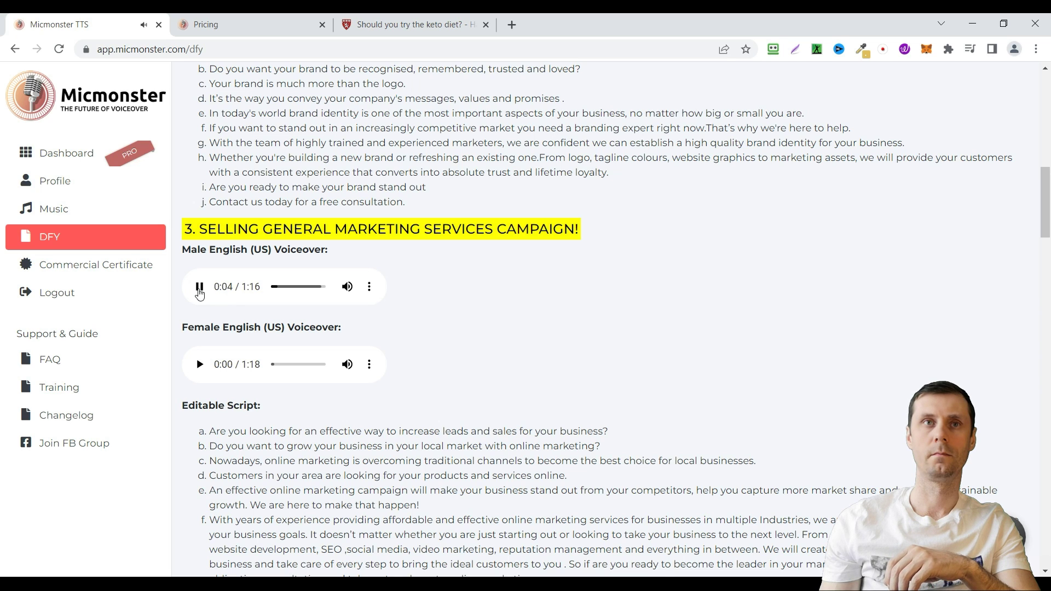
left_click(199, 293)
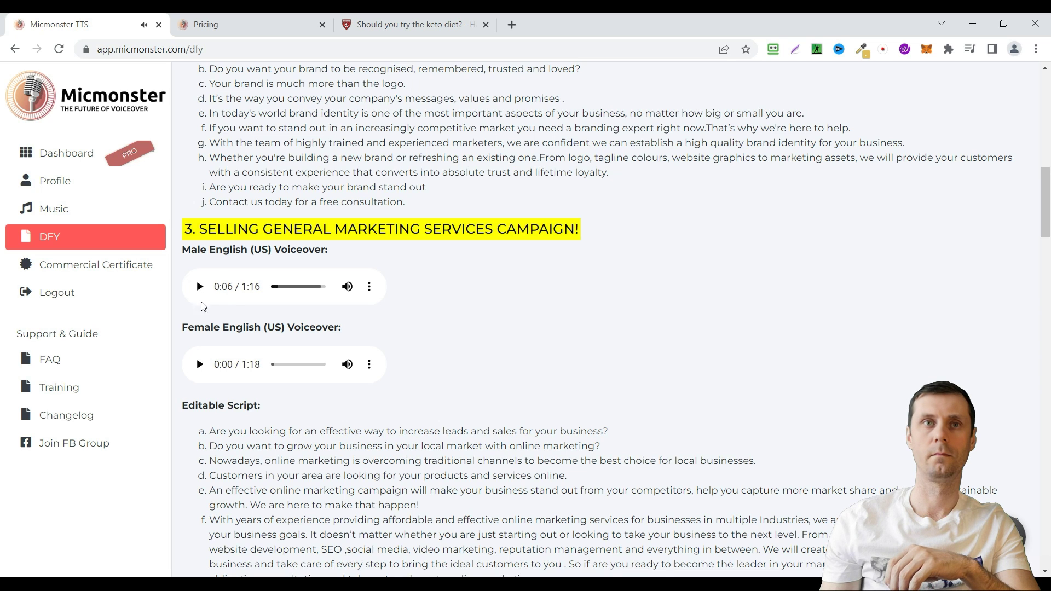
left_click(200, 366)
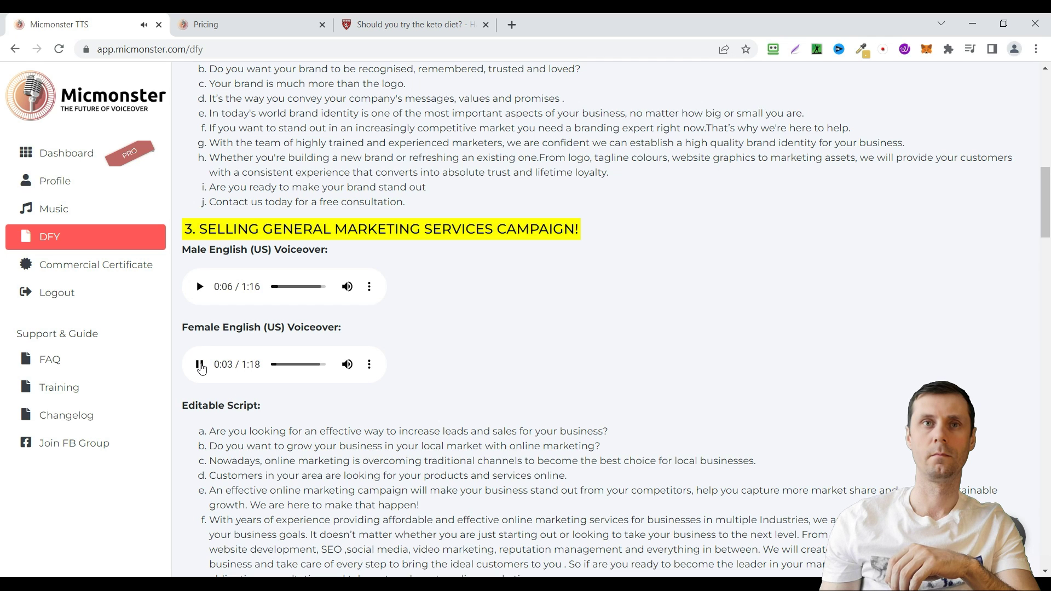
left_click(200, 365)
scroll(646, 352, "up", 1)
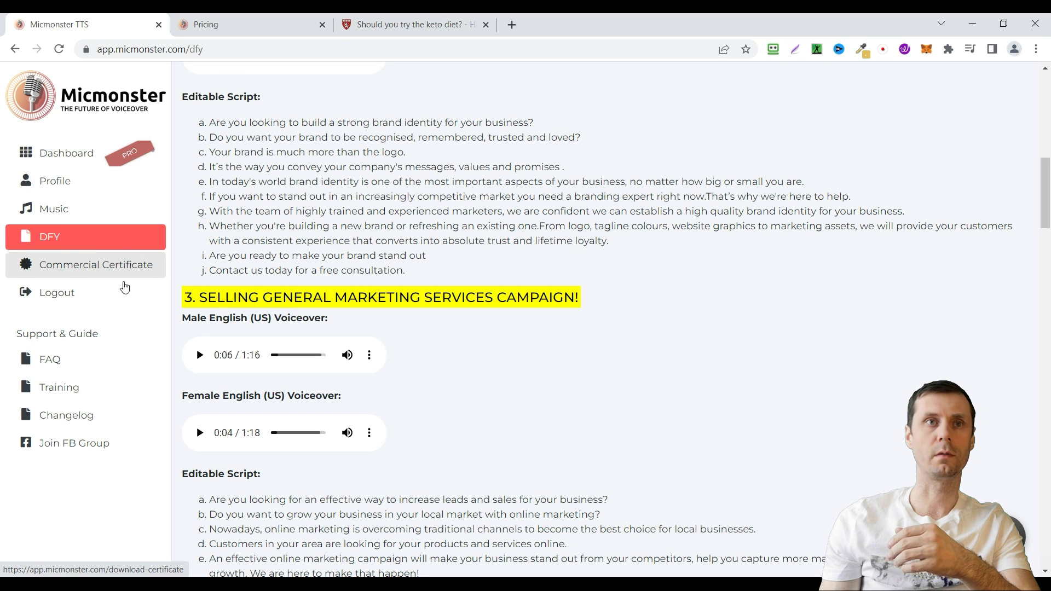
left_click(54, 390)
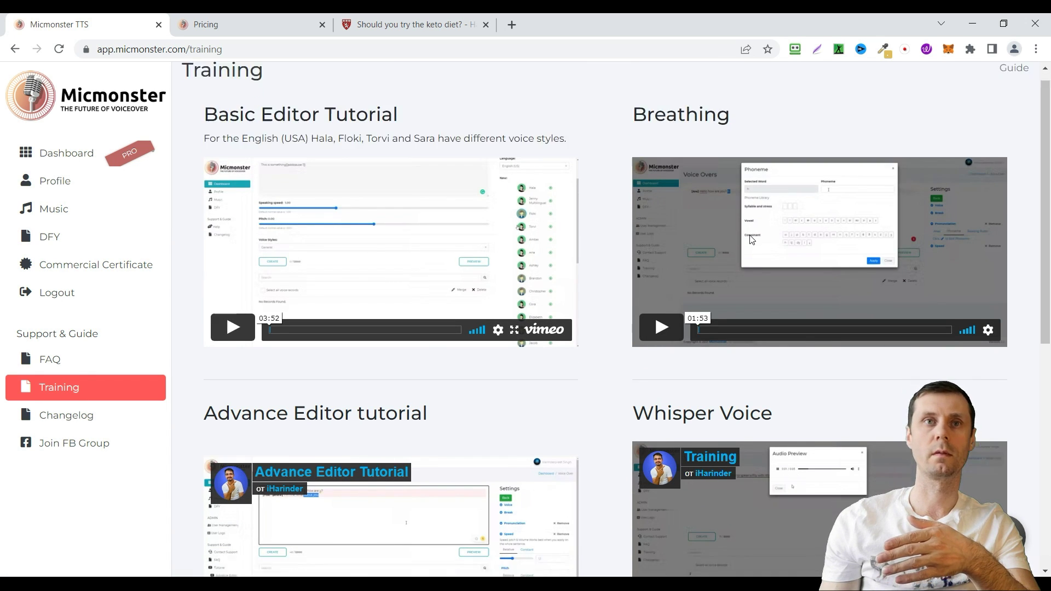
- Scroll through the Training tutorial videos, then return to the Projects dashboard
scroll(750, 240, "down", 3)
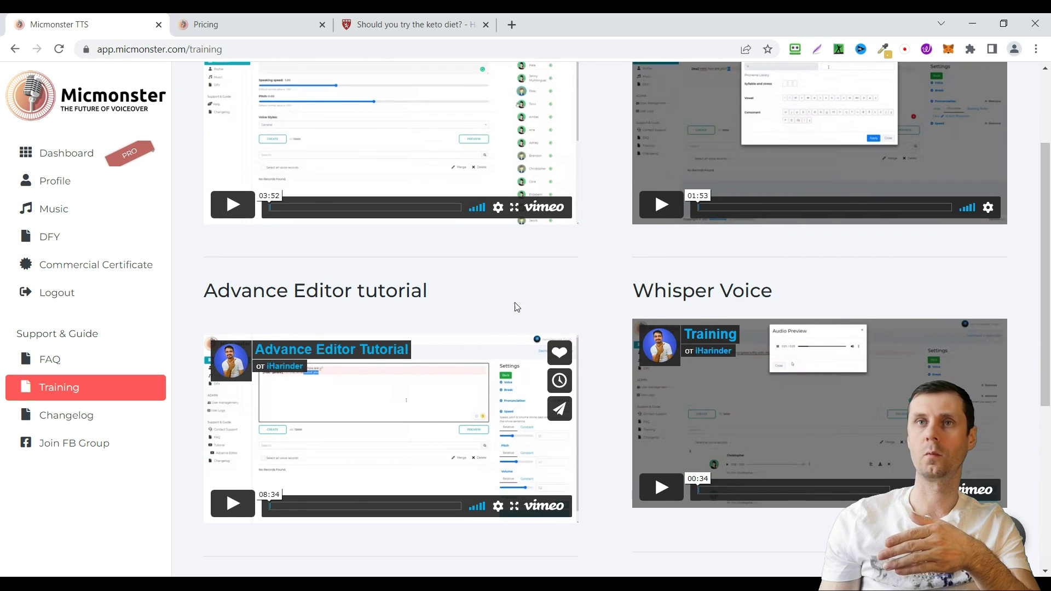
scroll(626, 374, "down", 4)
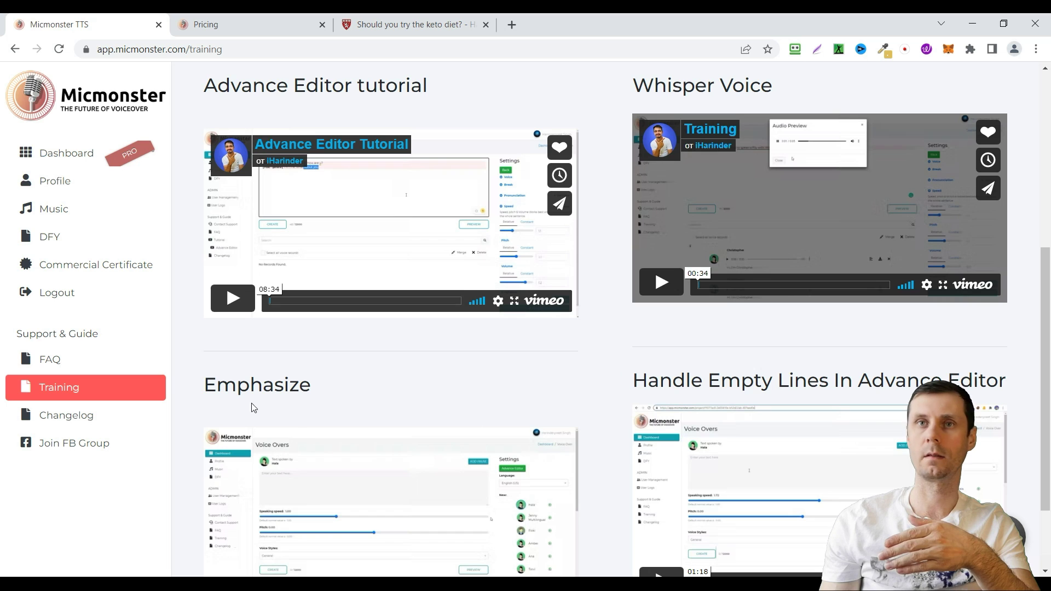
scroll(617, 380, "up", 7)
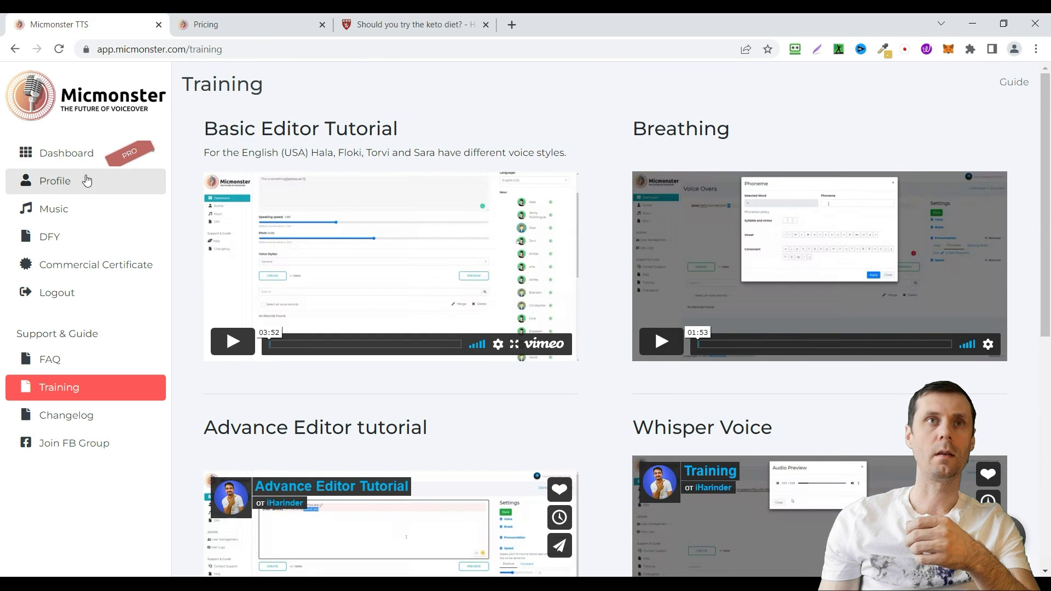
left_click(67, 162)
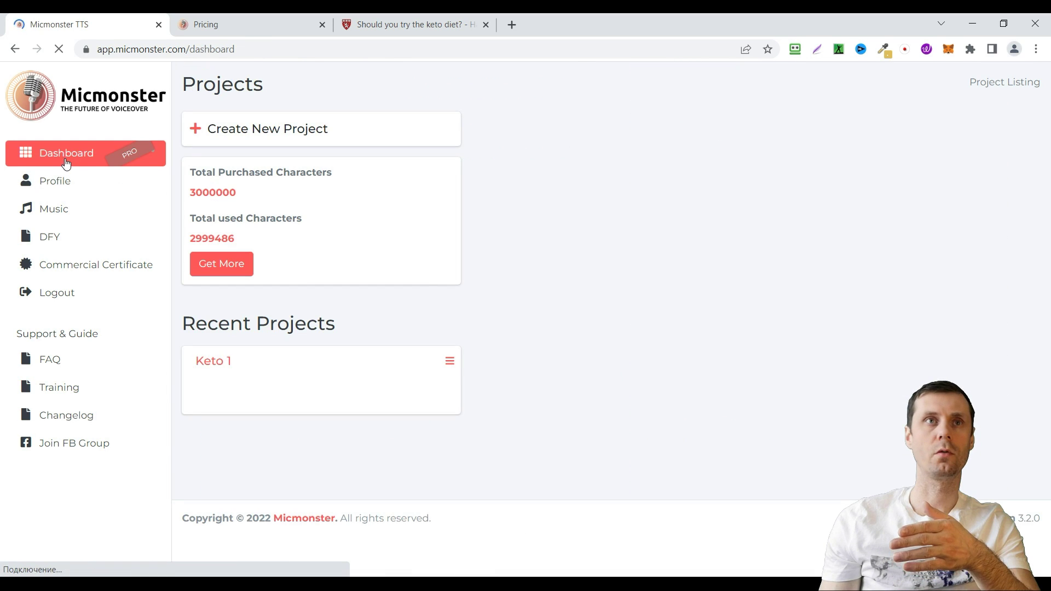
- Create a new project named 'keto 1' and open it
left_click(287, 130)
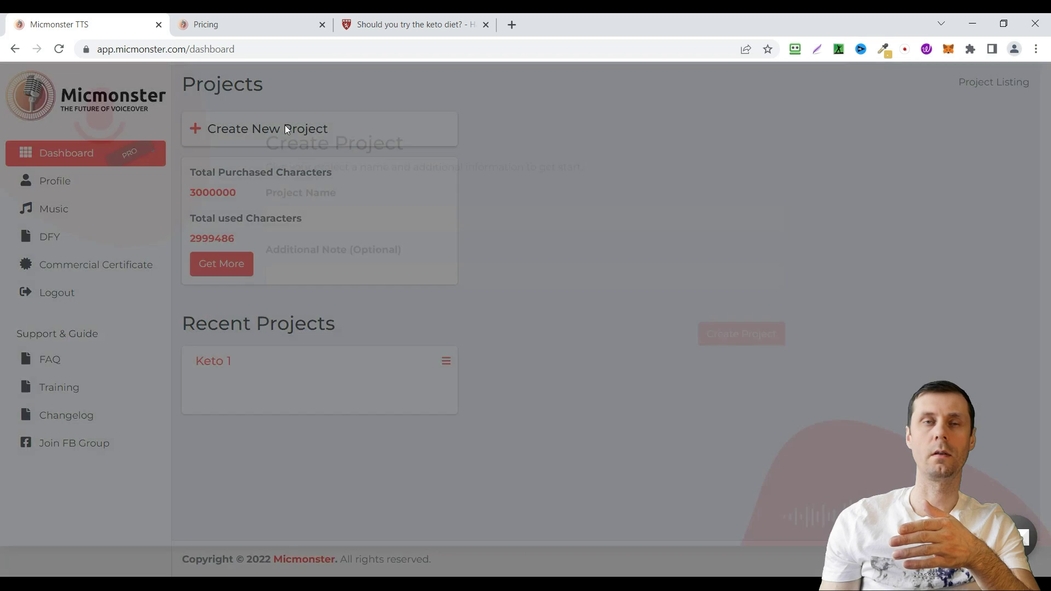
left_click(313, 255)
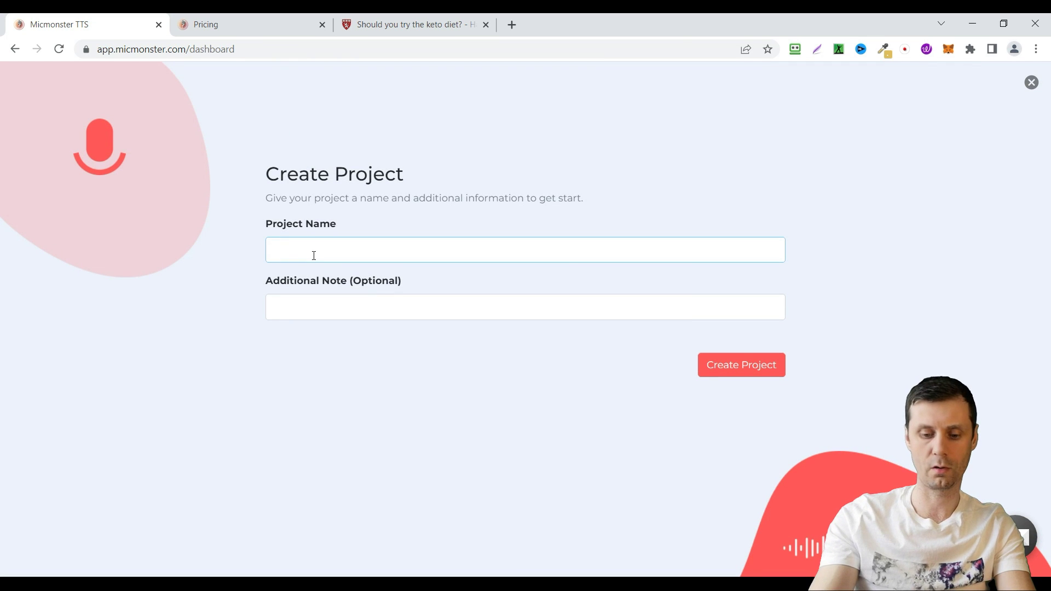
type("keto 1")
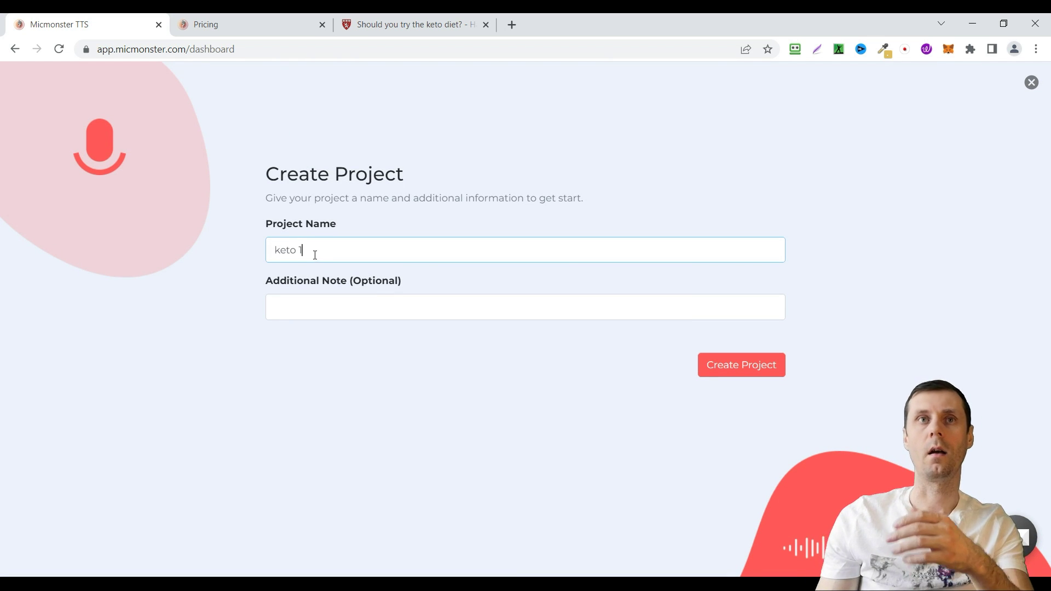
left_click(736, 368)
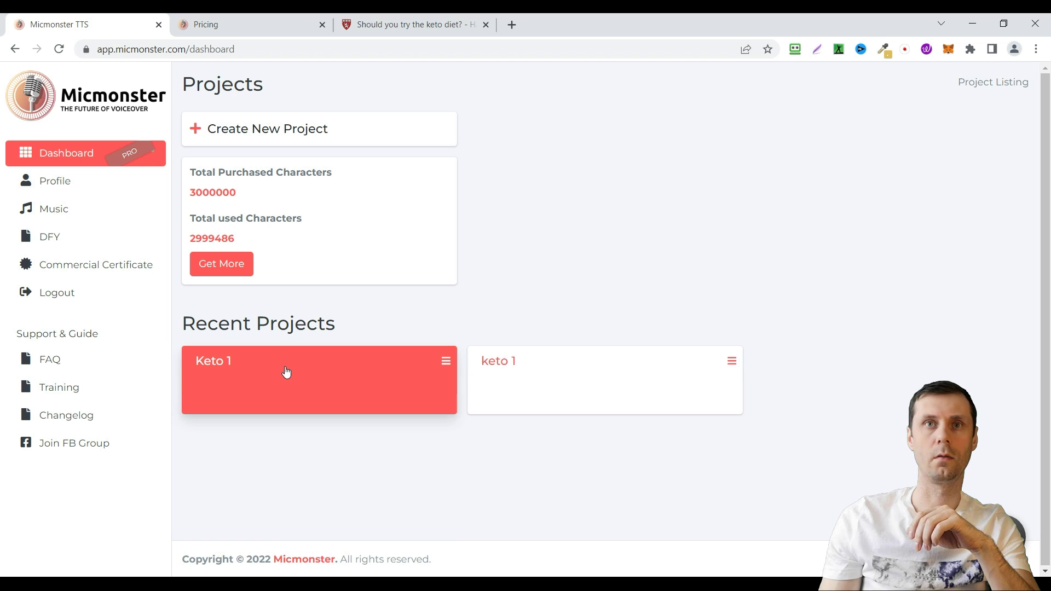
left_click(317, 388)
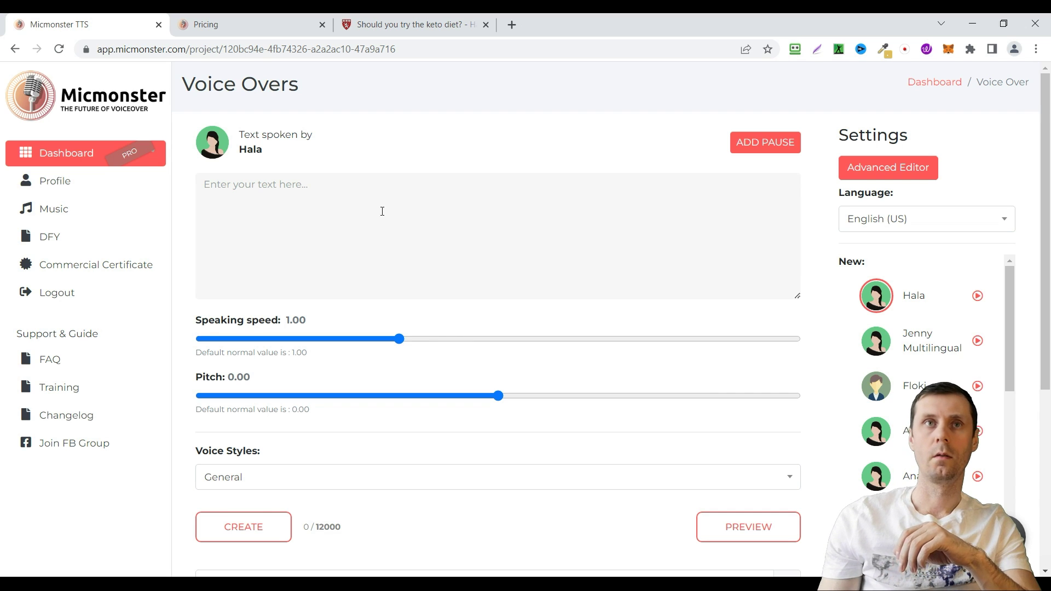
- Try English (South Africa) and sample voice1, then set the language back to English (US)
left_click(244, 228)
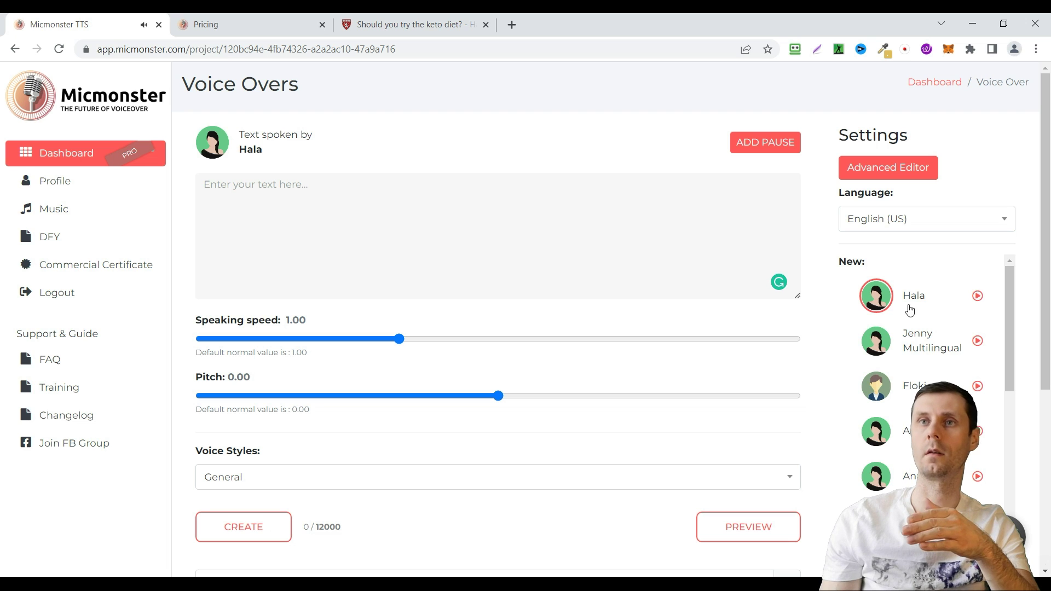
scroll(907, 361, "down", 10)
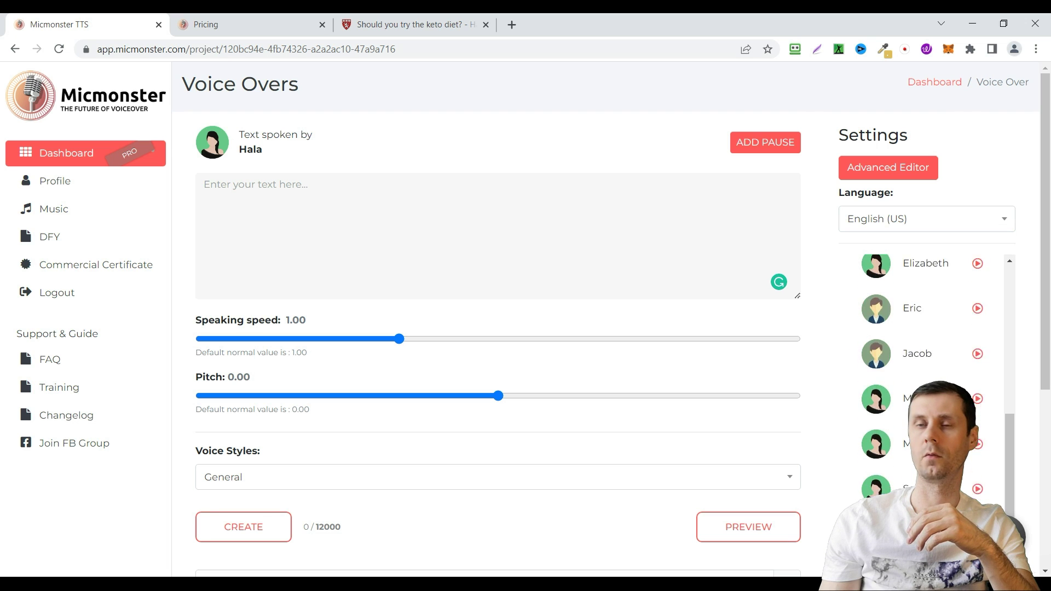
scroll(933, 363, "up", 10)
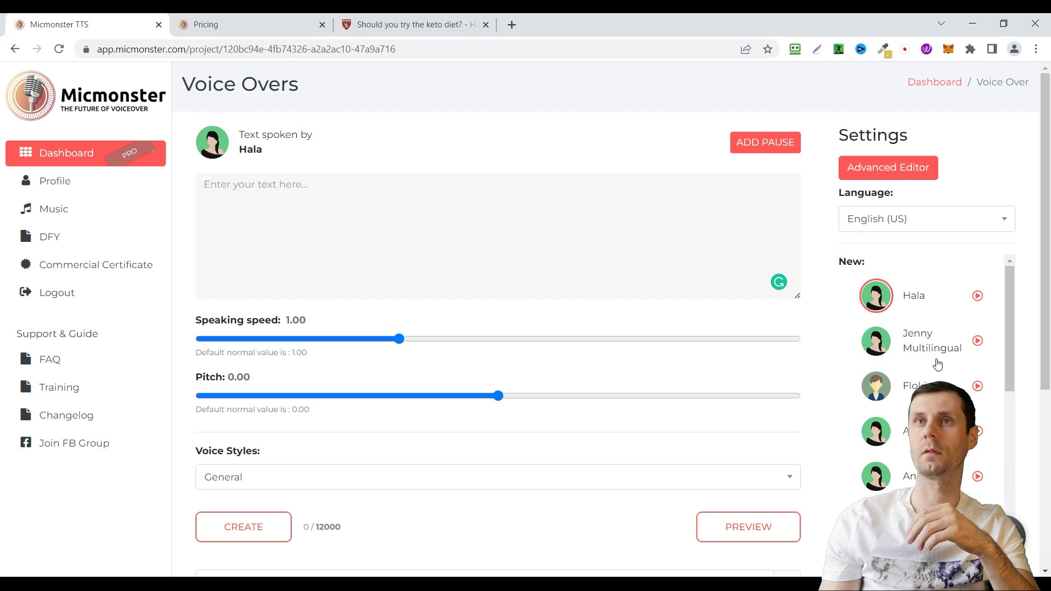
left_click(897, 228)
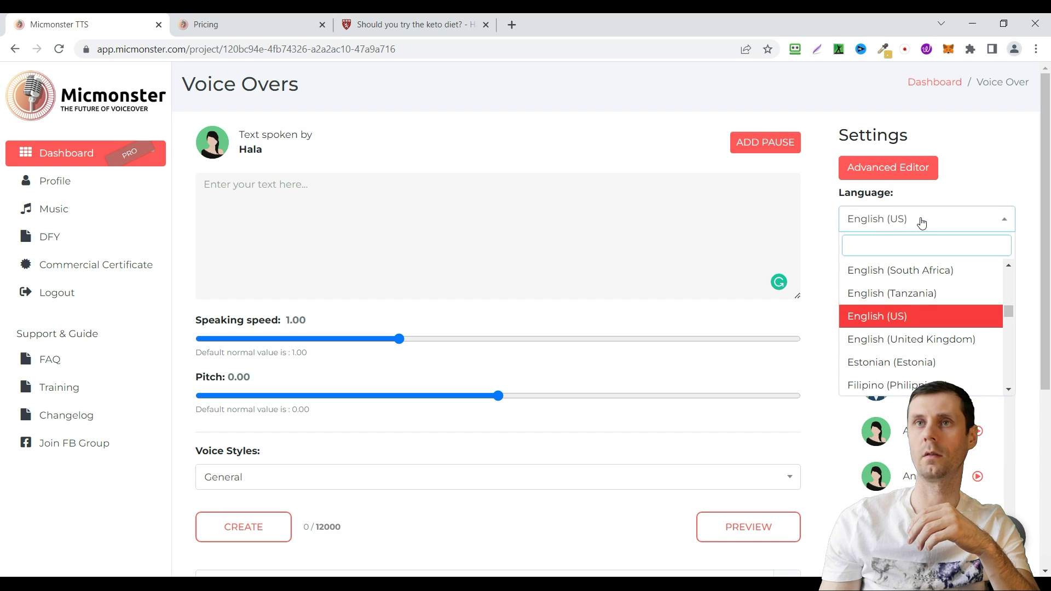
left_click(932, 274)
left_click(983, 296)
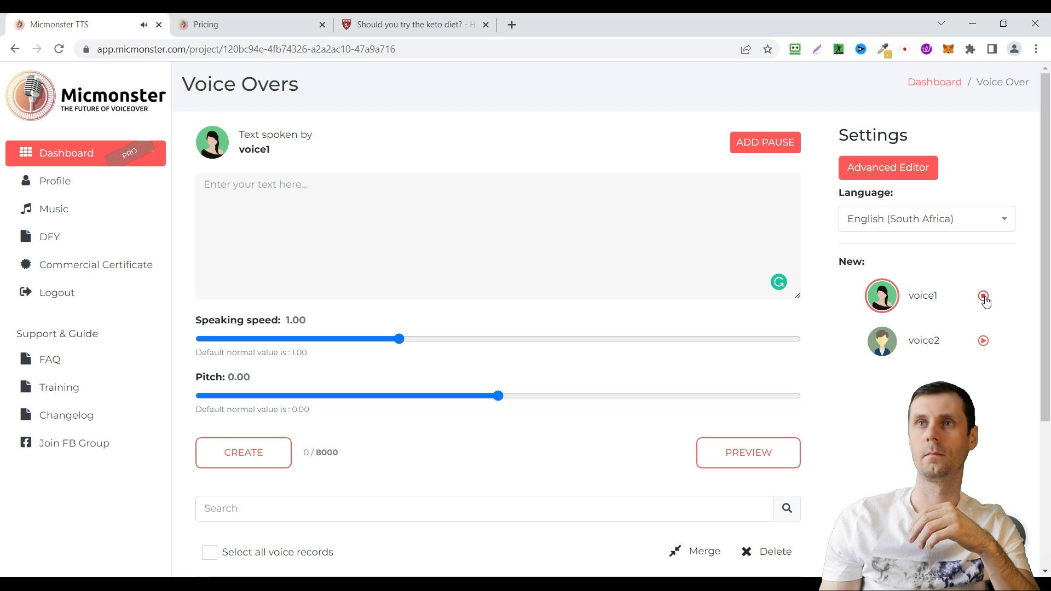
left_click(903, 211)
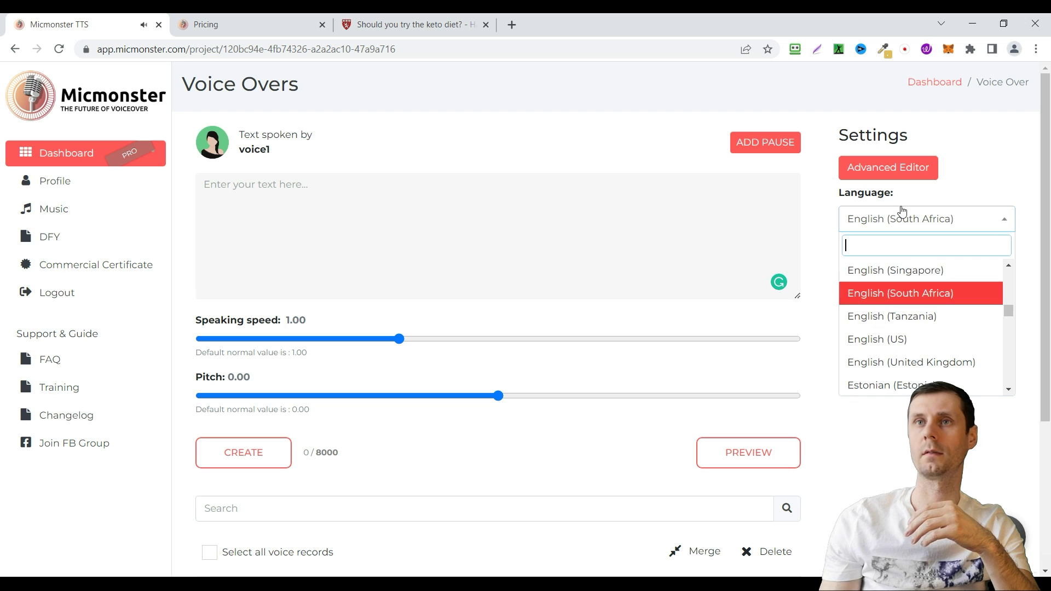
left_click(899, 344)
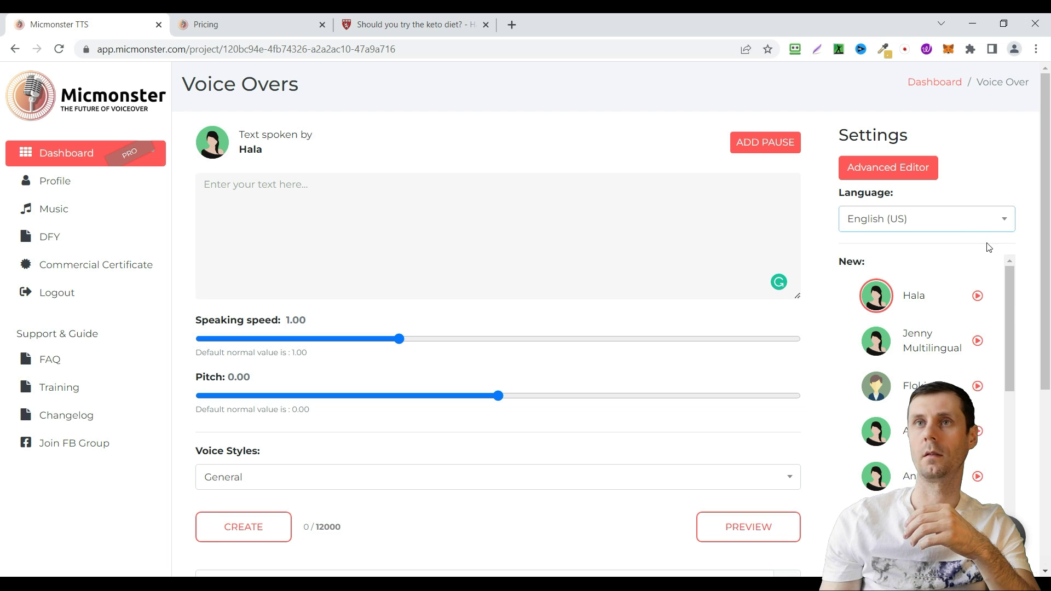
- Browse languages without changing them, try the Eric voice, then reselect Hala
left_click(950, 225)
left_click_drag(1010, 307, 1023, 218)
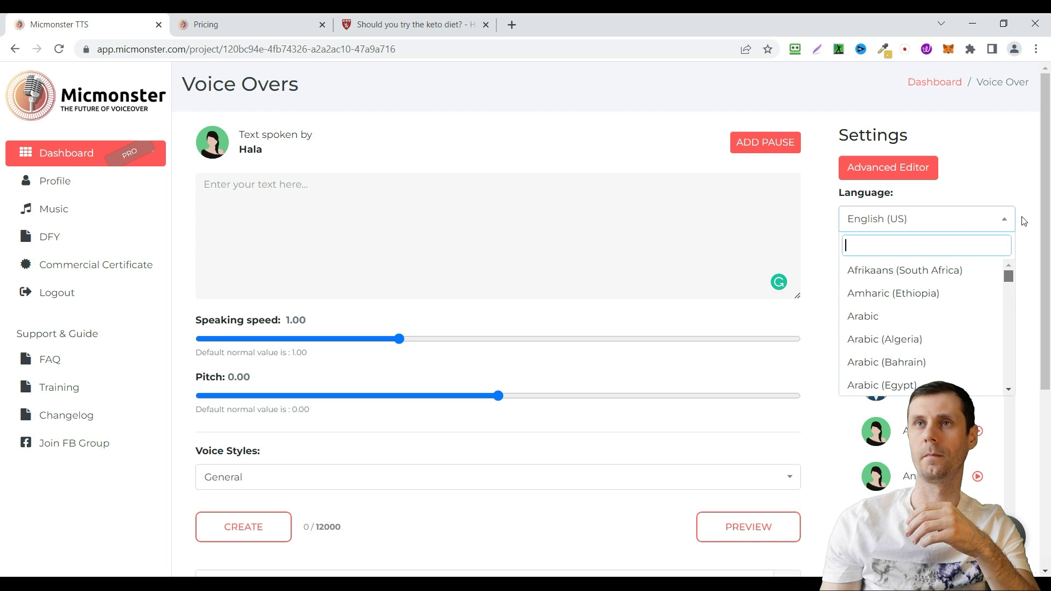
left_click(979, 181)
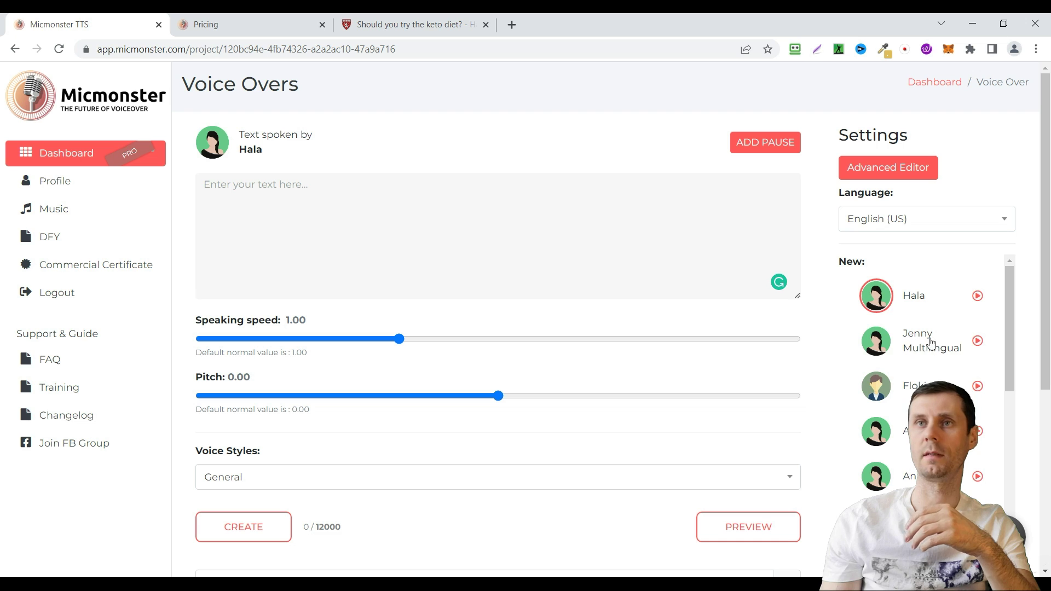
scroll(919, 361, "down", 3)
scroll(919, 361, "down", 3)
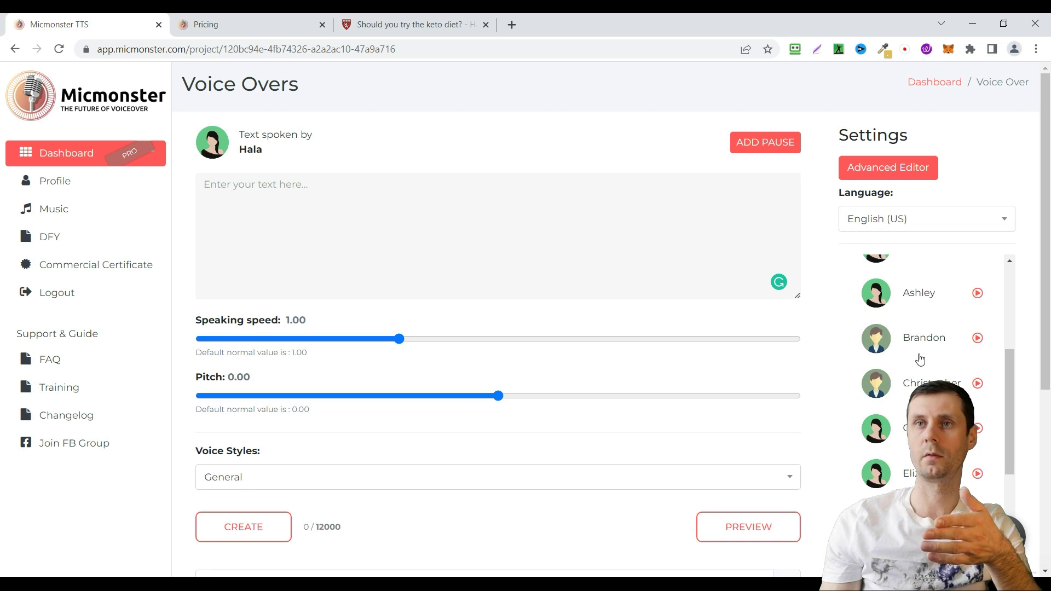
scroll(919, 360, "down", 3)
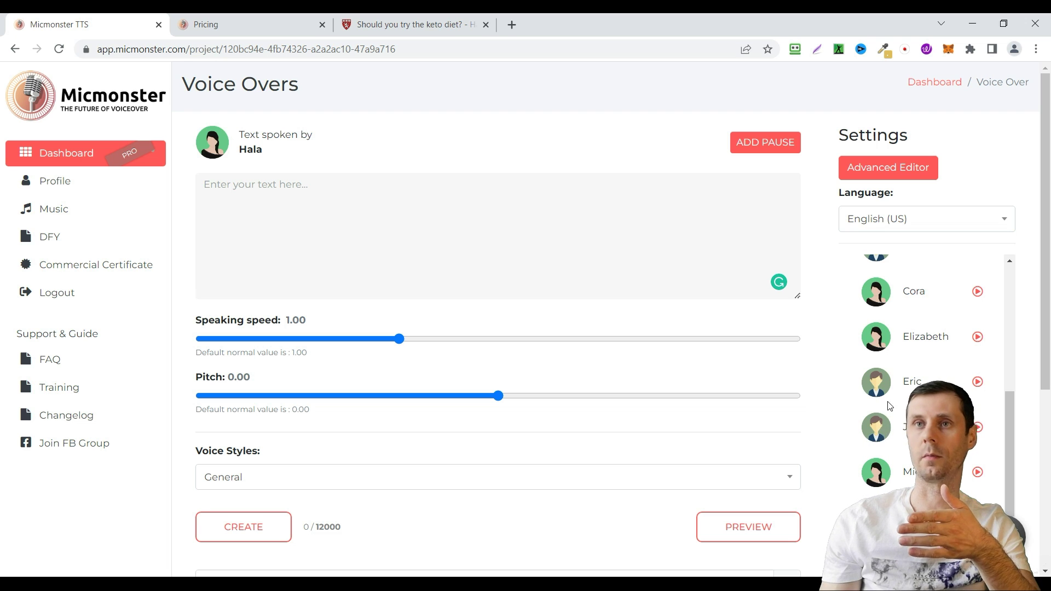
left_click(884, 383)
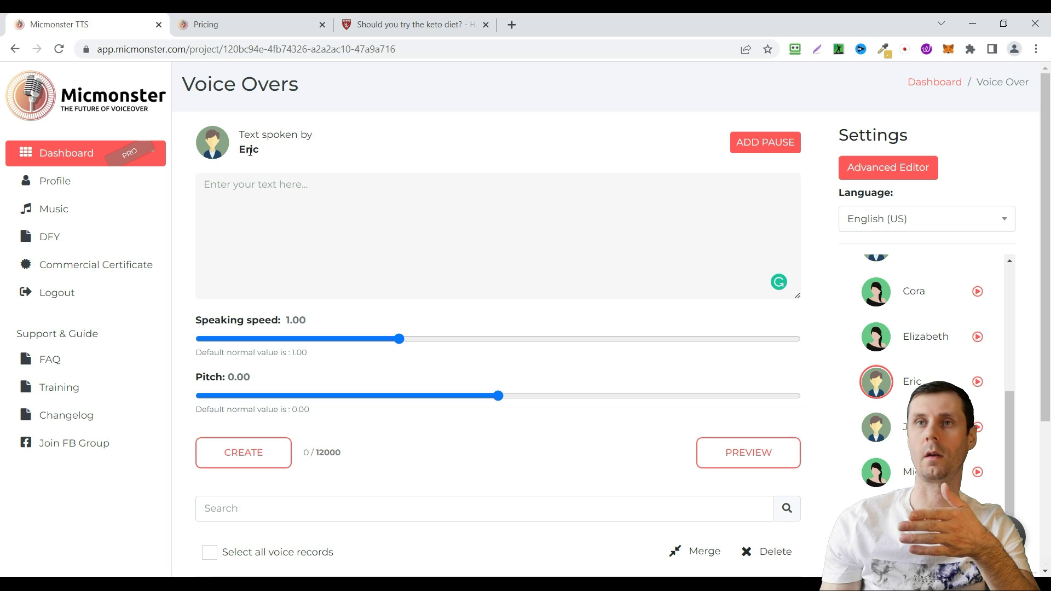
scroll(875, 383, "up", 5)
left_click(881, 295)
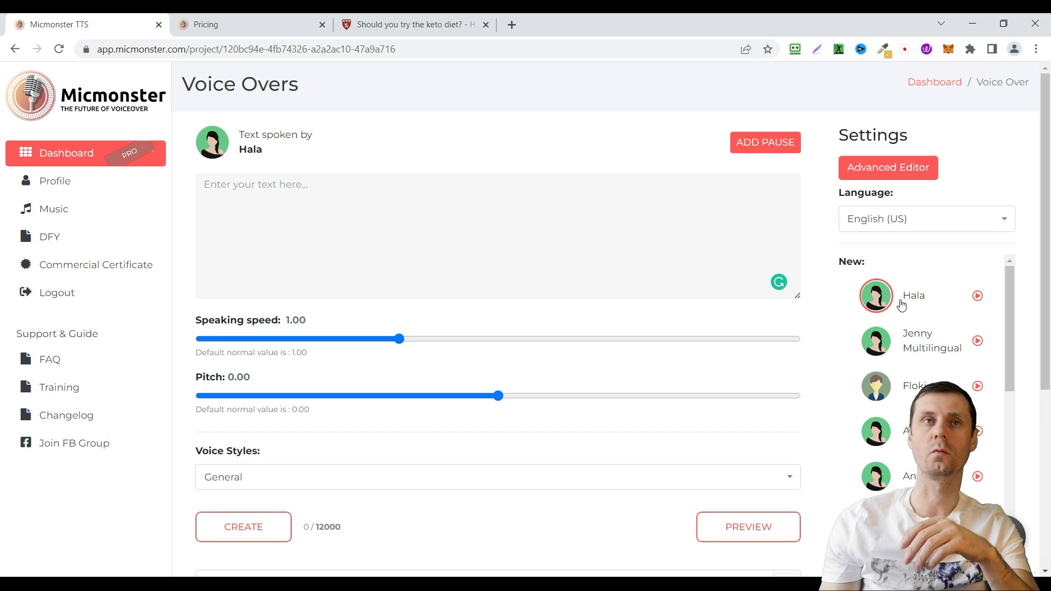
- Copy the keto article's first two paragraphs from the Harvard tab and return to the editor
left_click(421, 20)
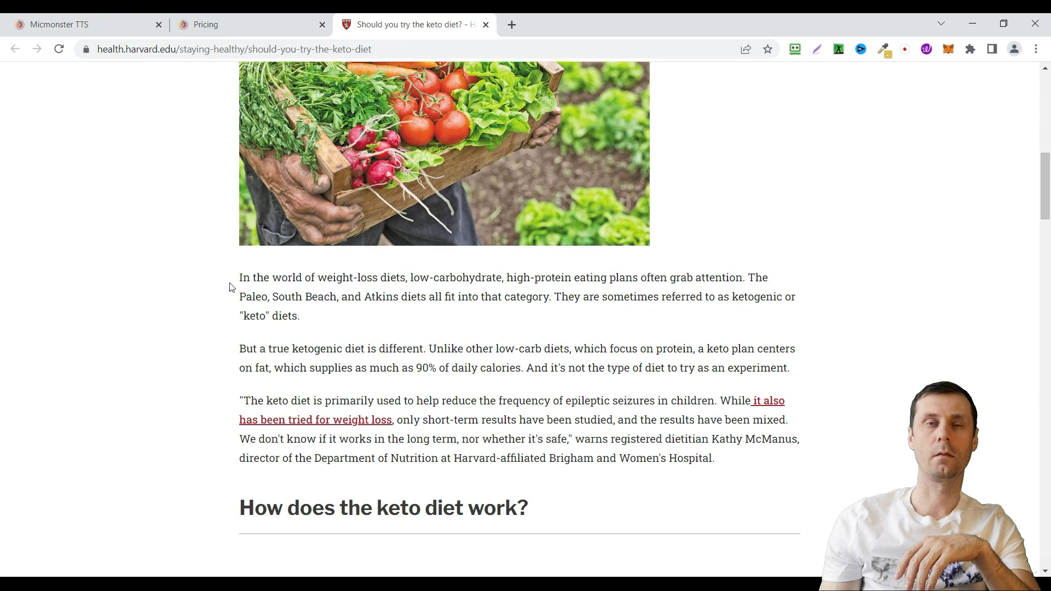
left_click_drag(236, 279, 813, 371)
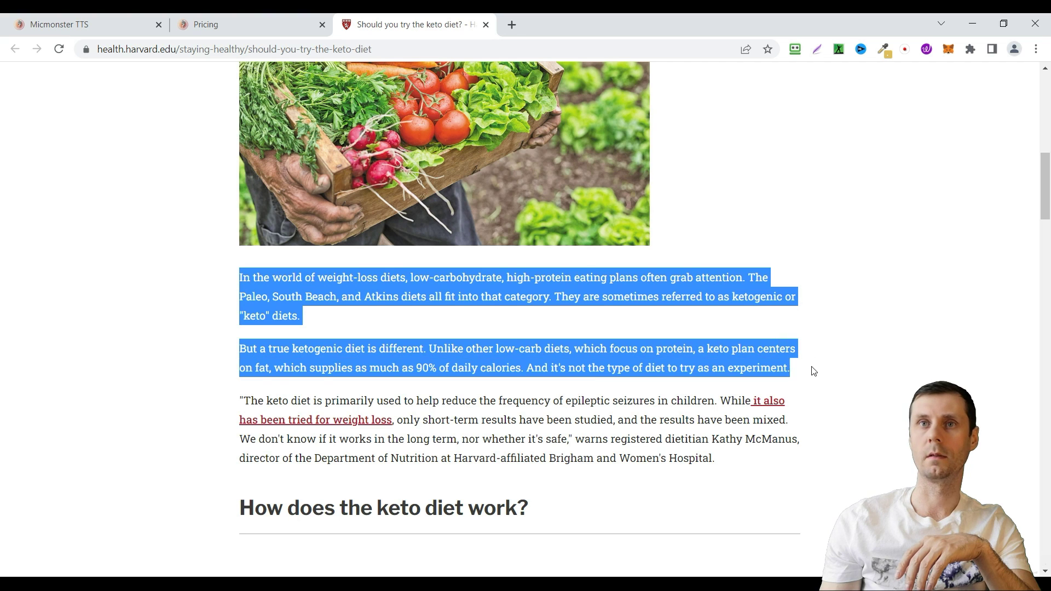
right_click(720, 369)
left_click(755, 383)
left_click(235, 22)
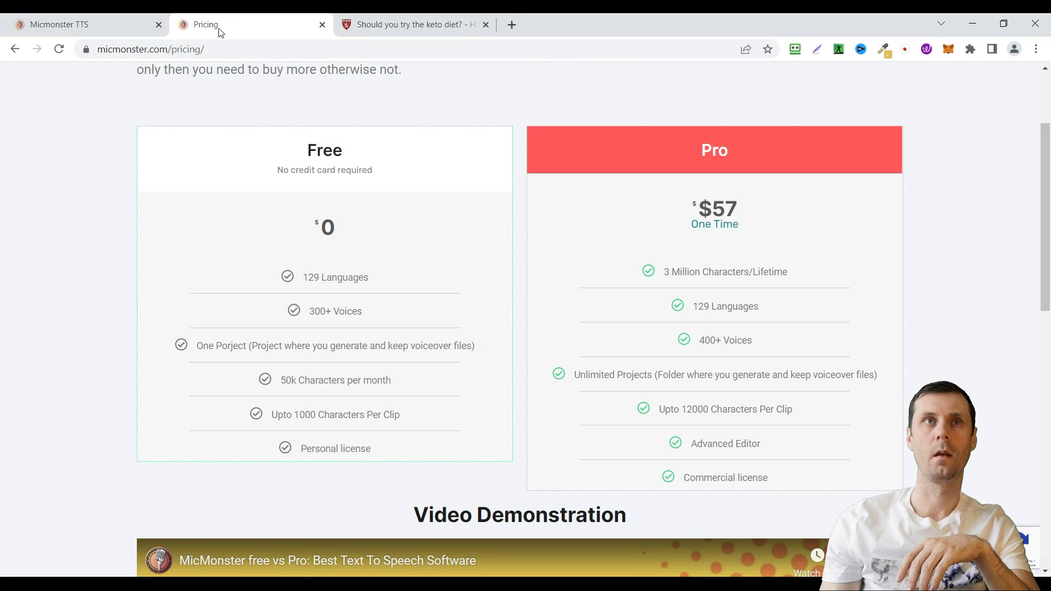
left_click(99, 22)
- Paste the two copied keto paragraphs into the empty text box (456 characters)
right_click(249, 204)
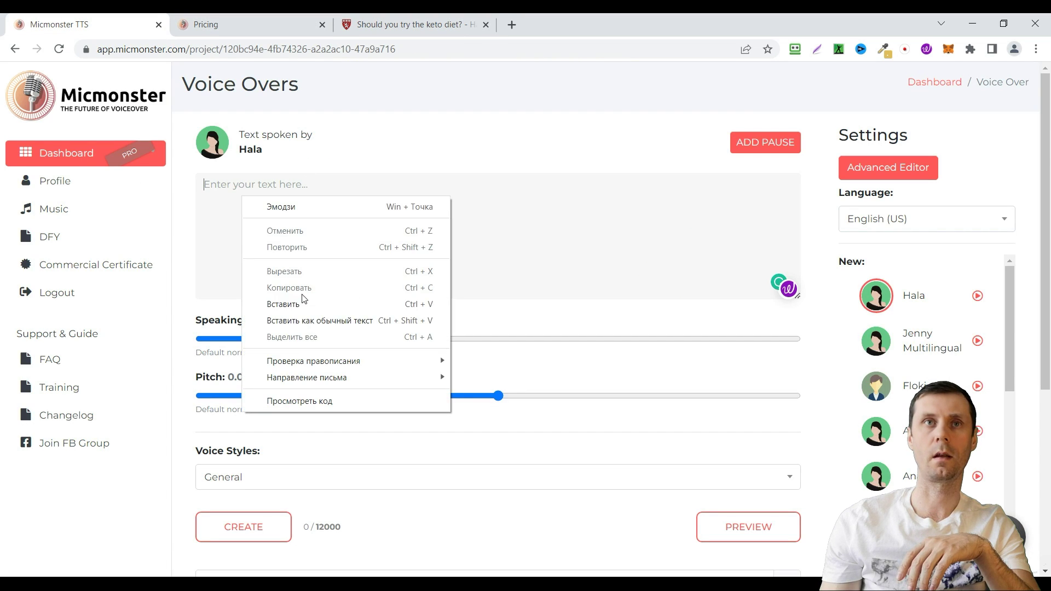
left_click(301, 298)
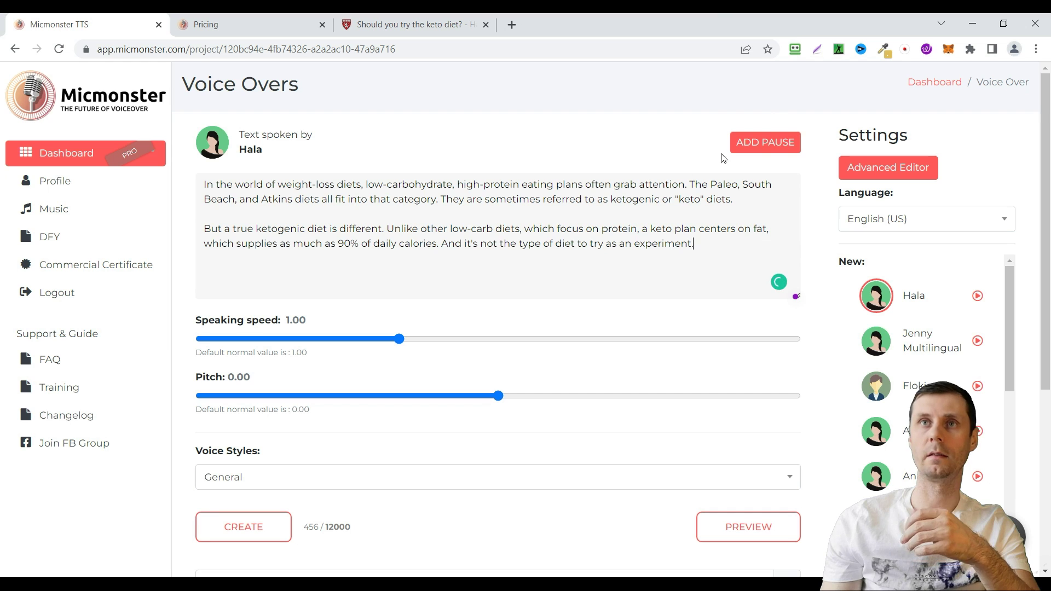
left_click(754, 145)
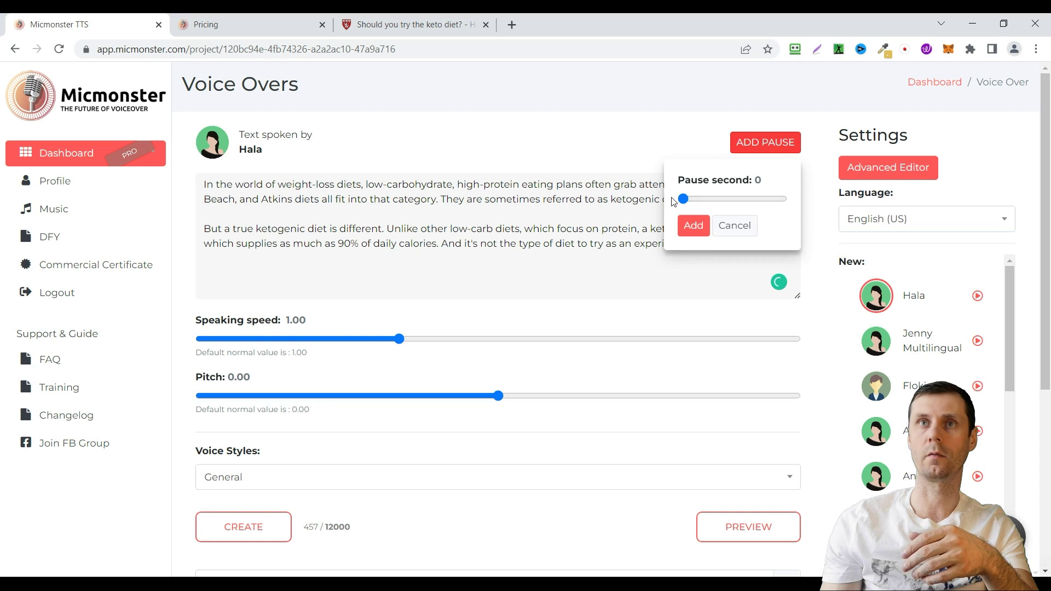
left_click(687, 203)
mouse_move(692, 207)
left_mouse_down()
mouse_move(708, 203)
mouse_move(679, 204)
left_mouse_up()
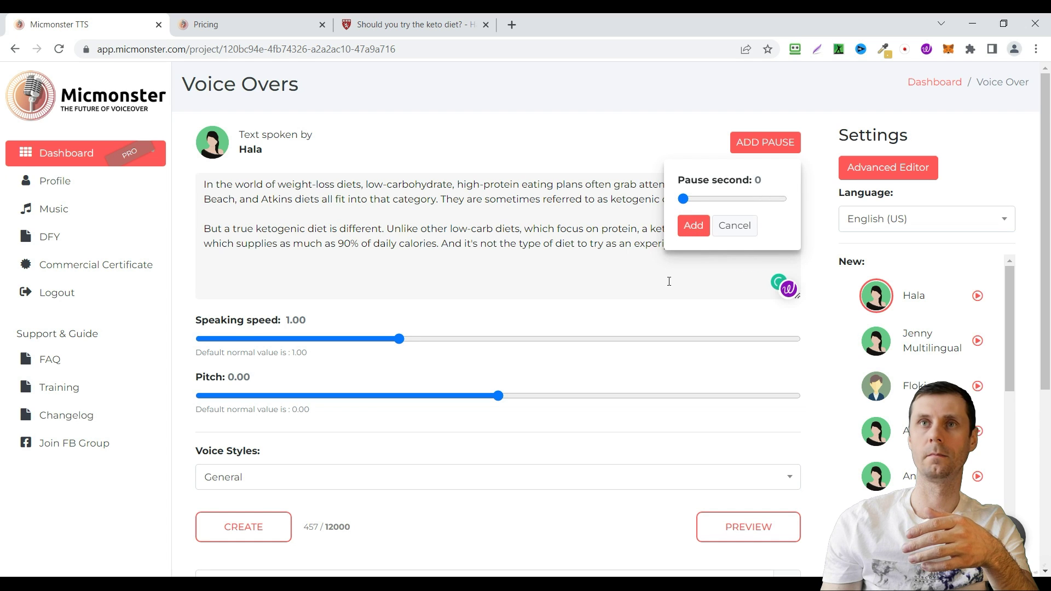
left_click(735, 226)
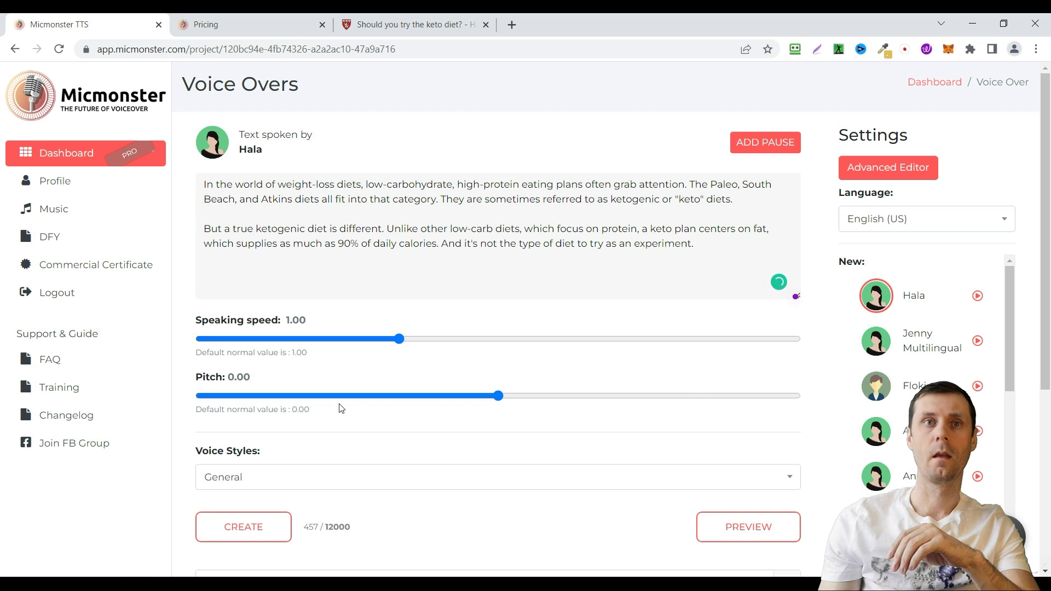
scroll(336, 425, "down", 1)
left_click(258, 416)
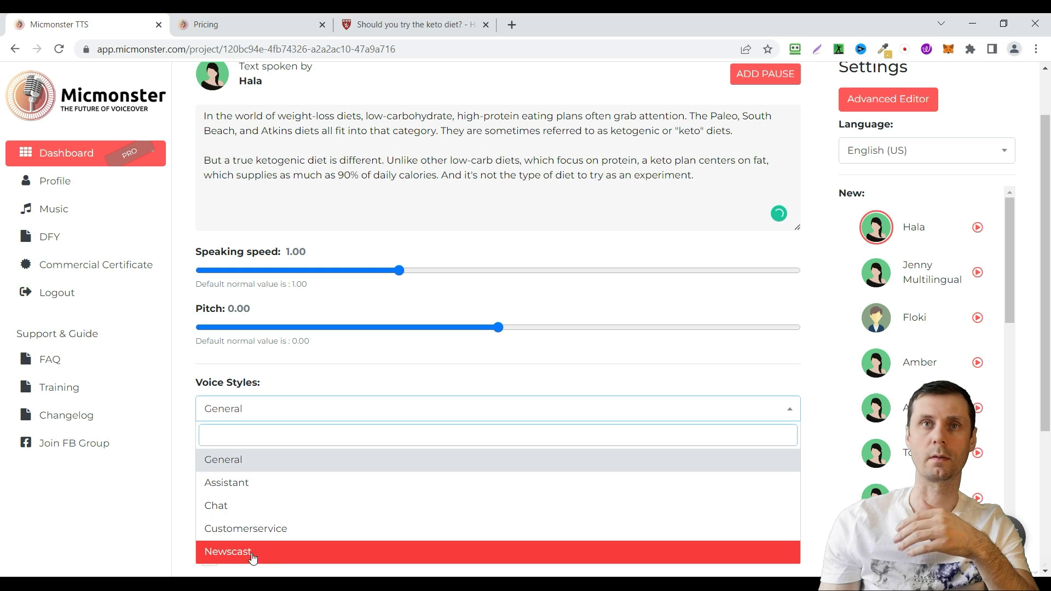
left_click(503, 460)
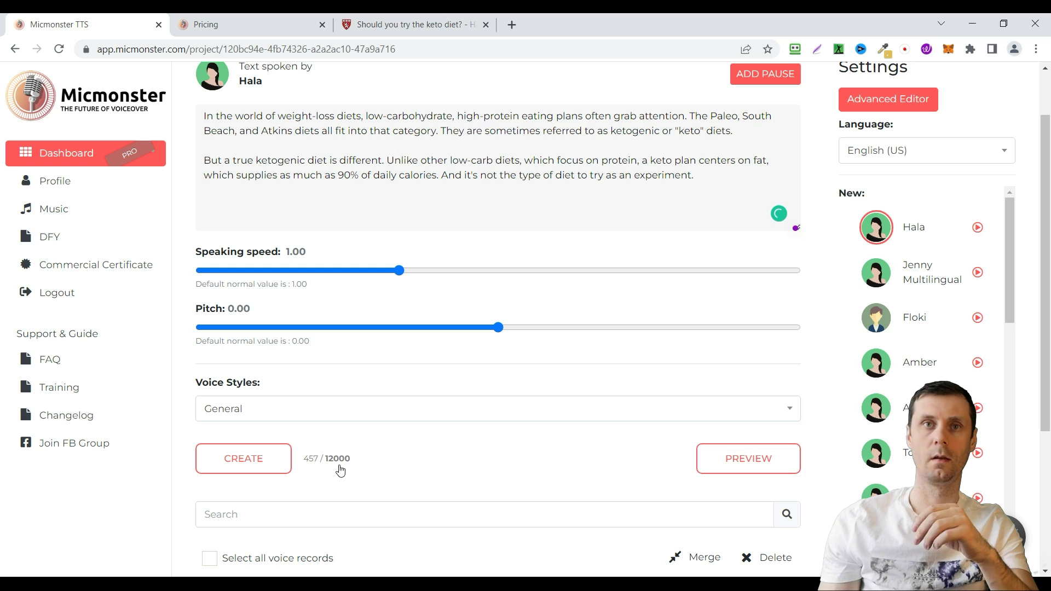
- Generate and play a 5-second Hala preview of the keto text, then close it
left_click(752, 463)
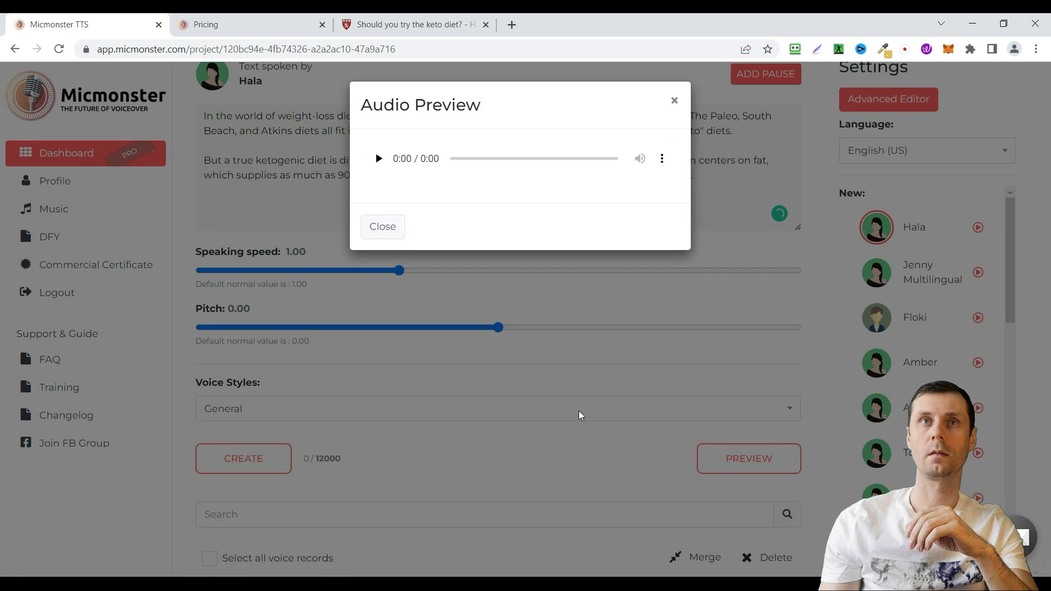
left_click(377, 164)
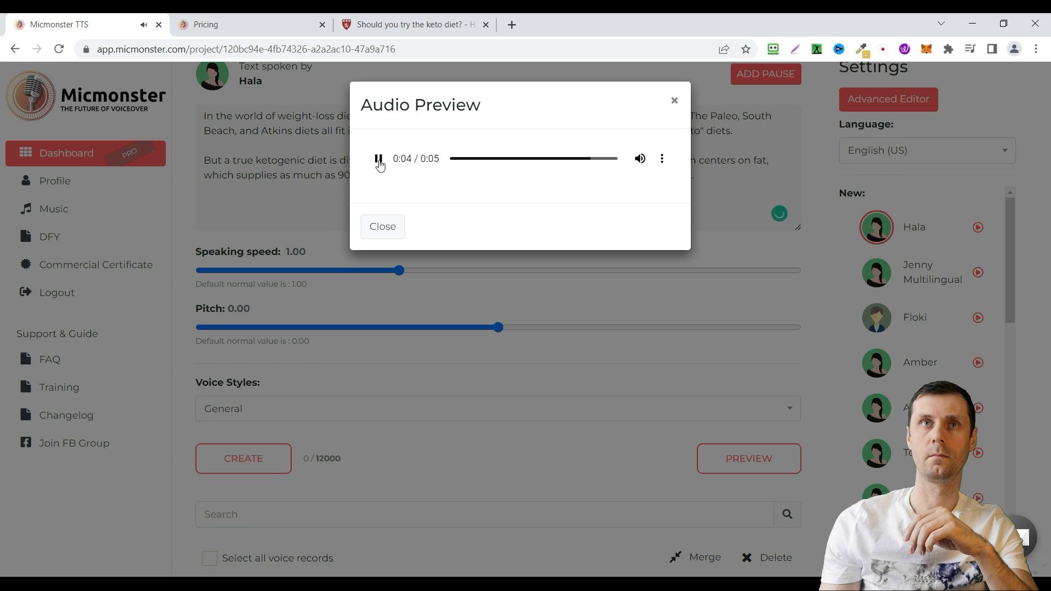
left_click(673, 101)
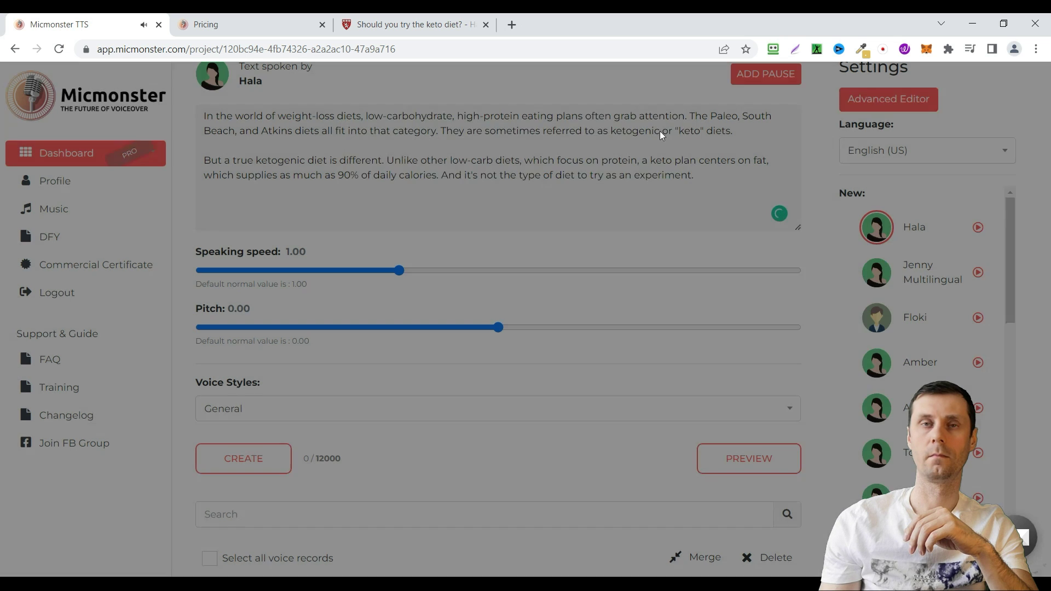
scroll(567, 346, "up", 2)
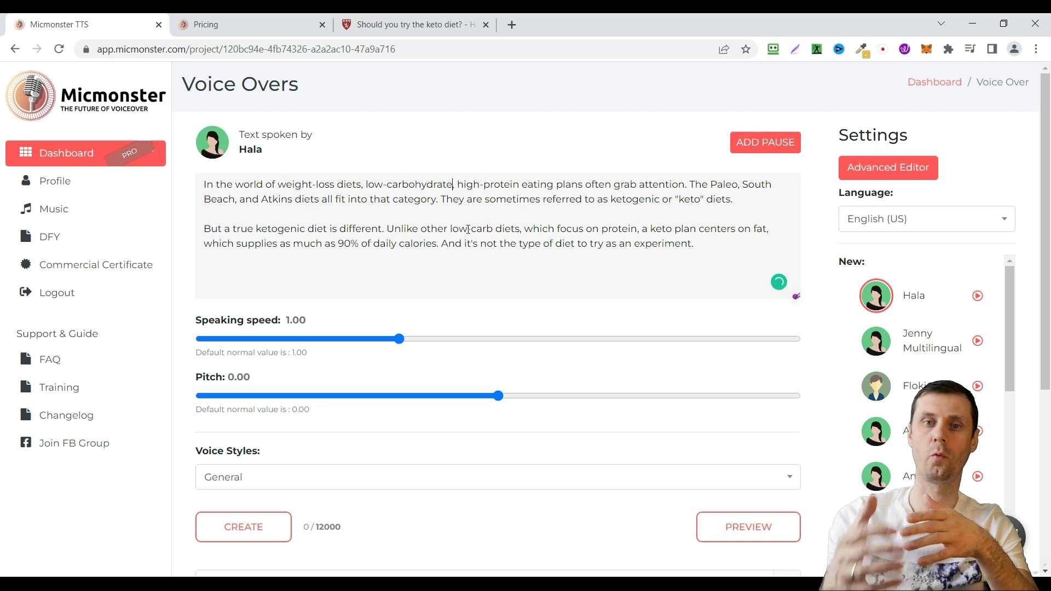
- Delete the comma after 'low-carbohydrate', then play and close a new 6-second preview
key("BackSpace")
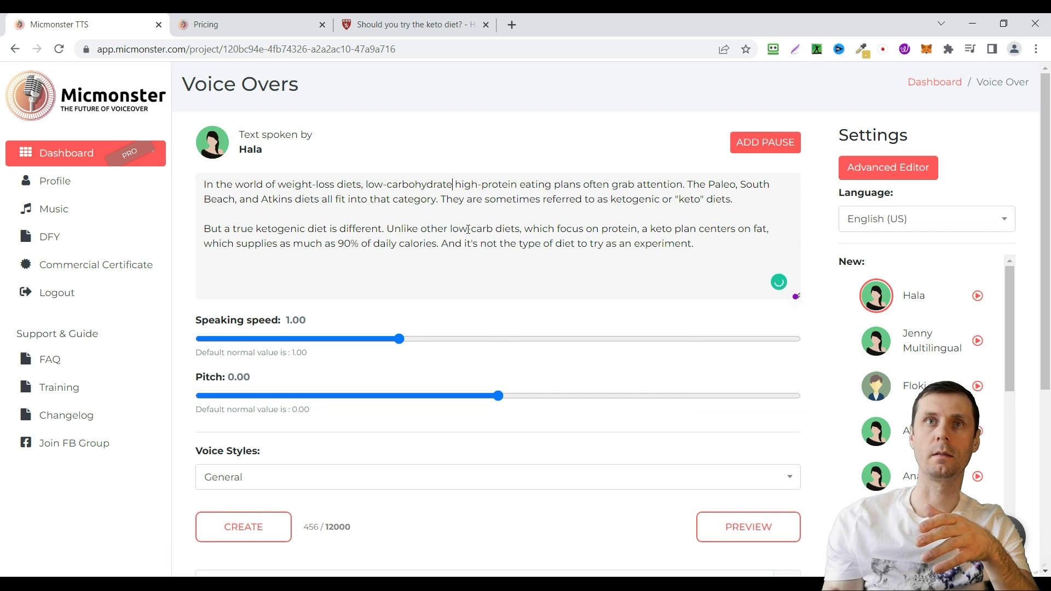
left_click(765, 526)
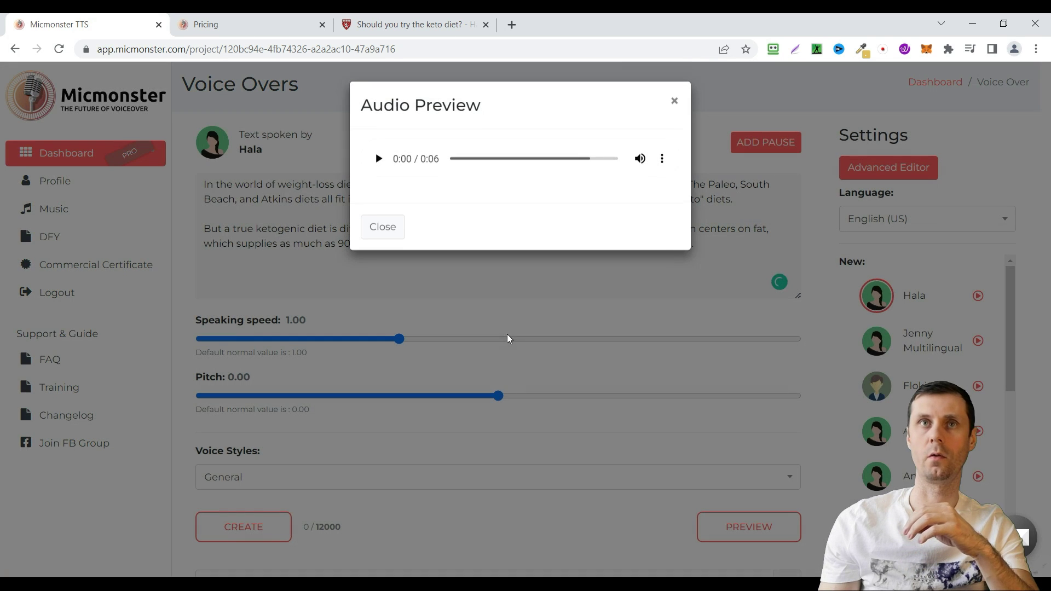
left_click(378, 159)
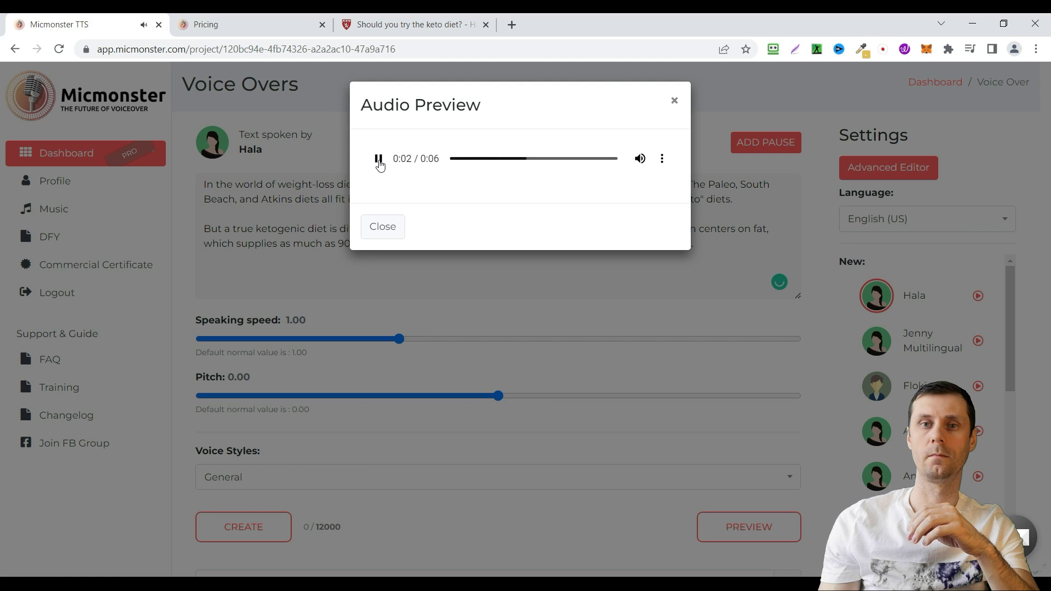
left_click(674, 103)
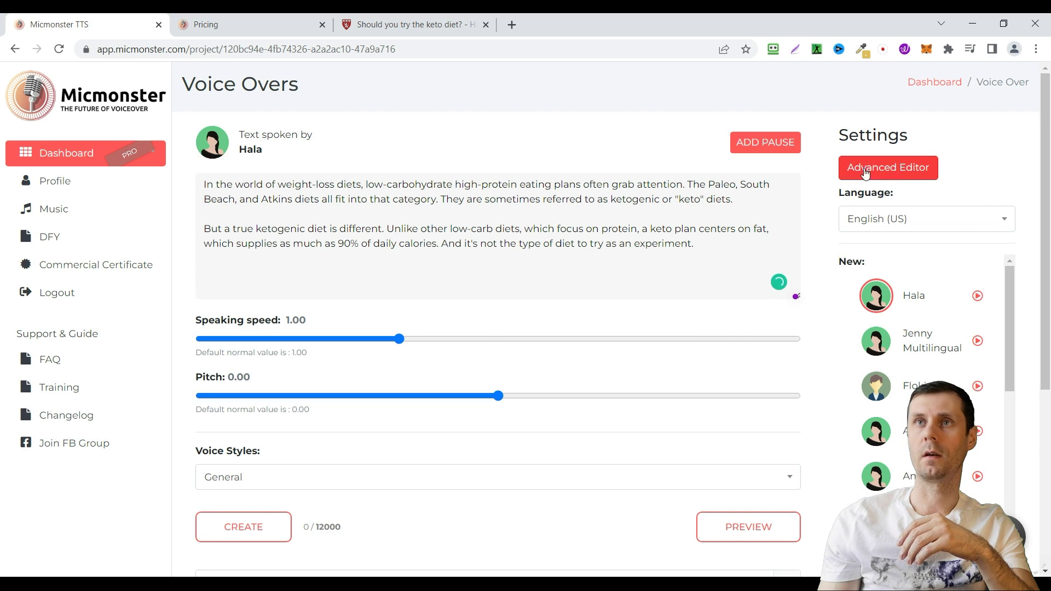
left_click(904, 173)
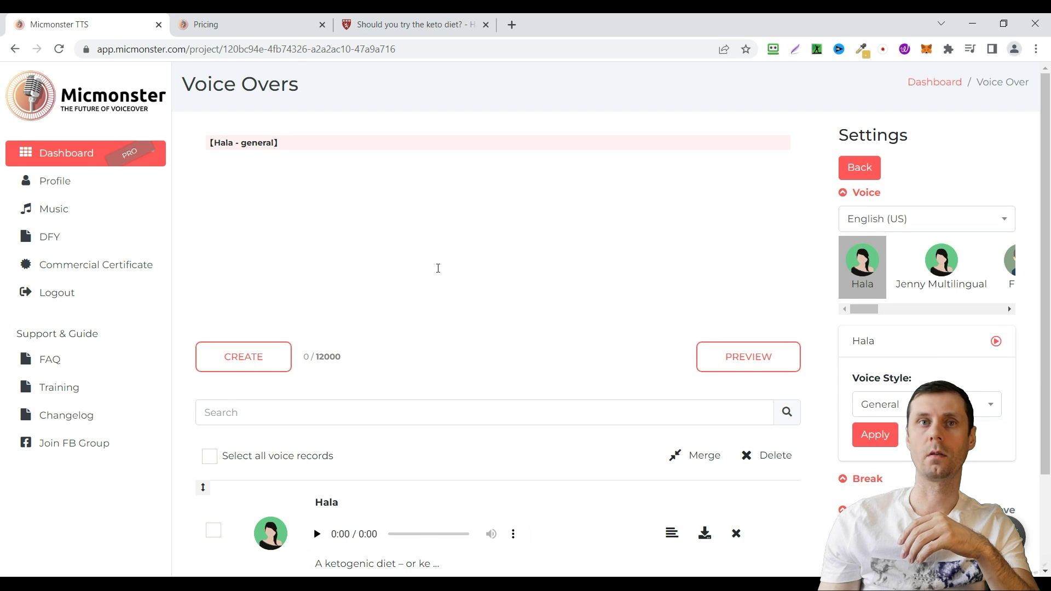
scroll(436, 268, "down", 1)
scroll(436, 268, "up", 1)
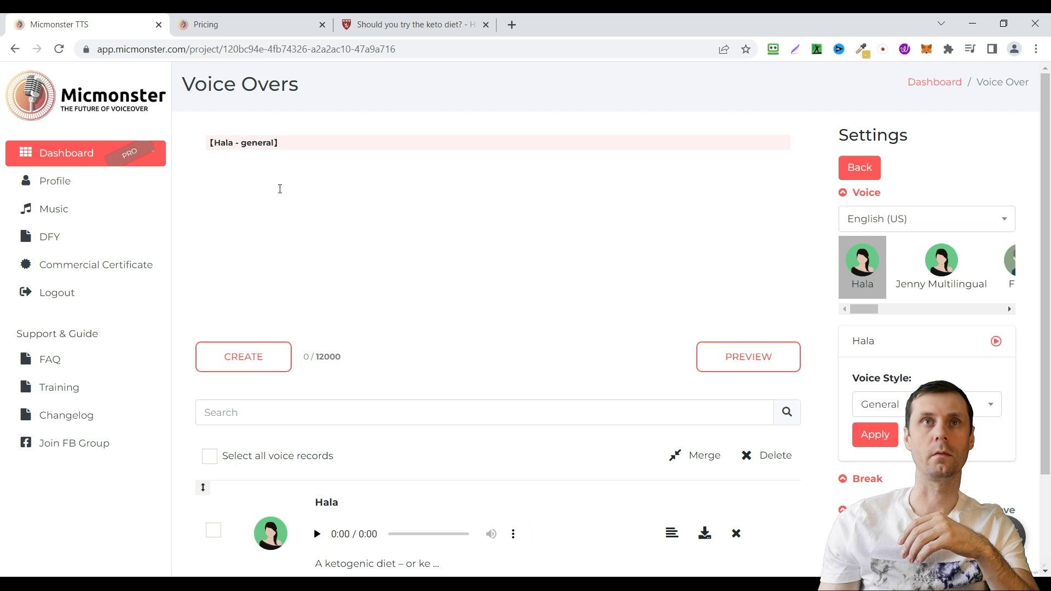
left_click(282, 157)
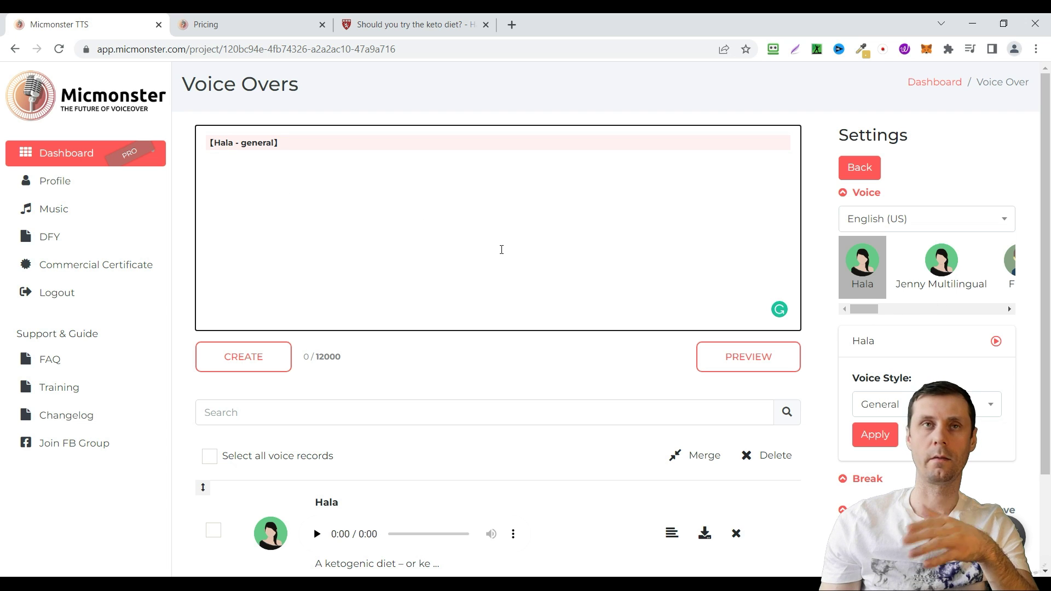
scroll(987, 396, "down", 2)
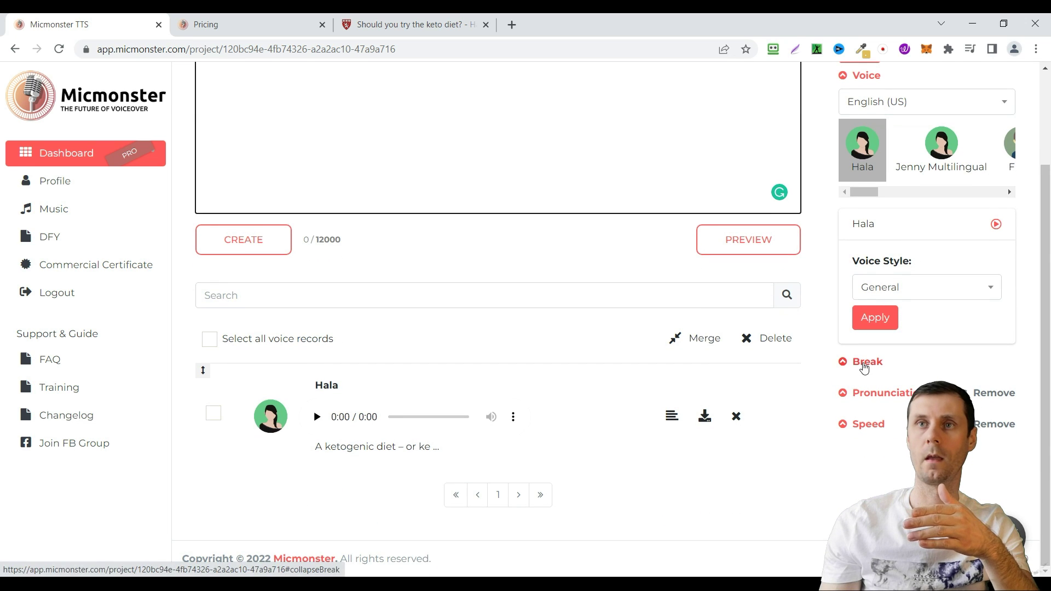
left_click(865, 364)
scroll(870, 367, "up", 2)
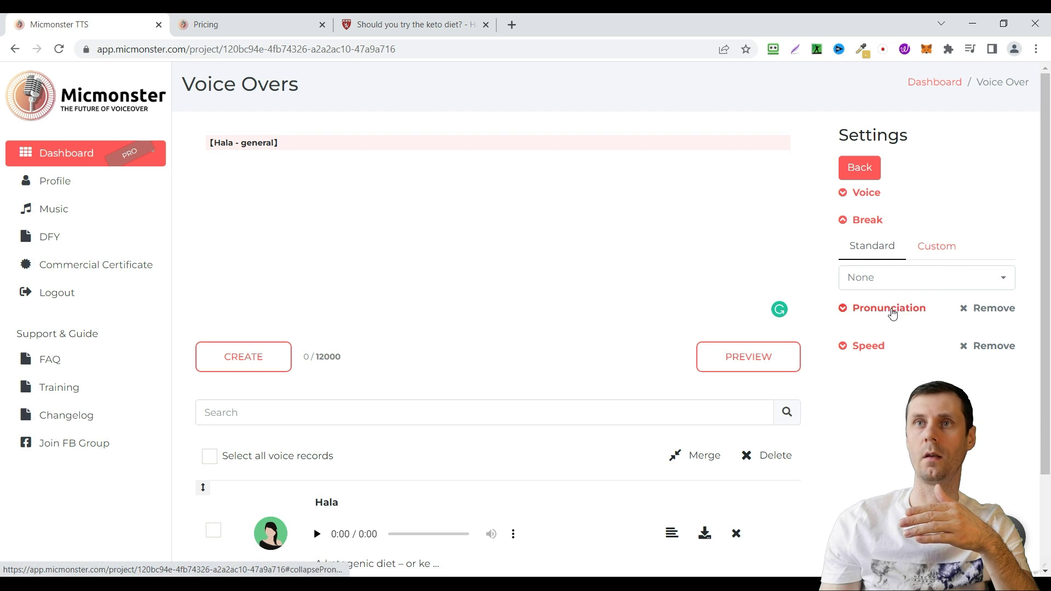
left_click(913, 308)
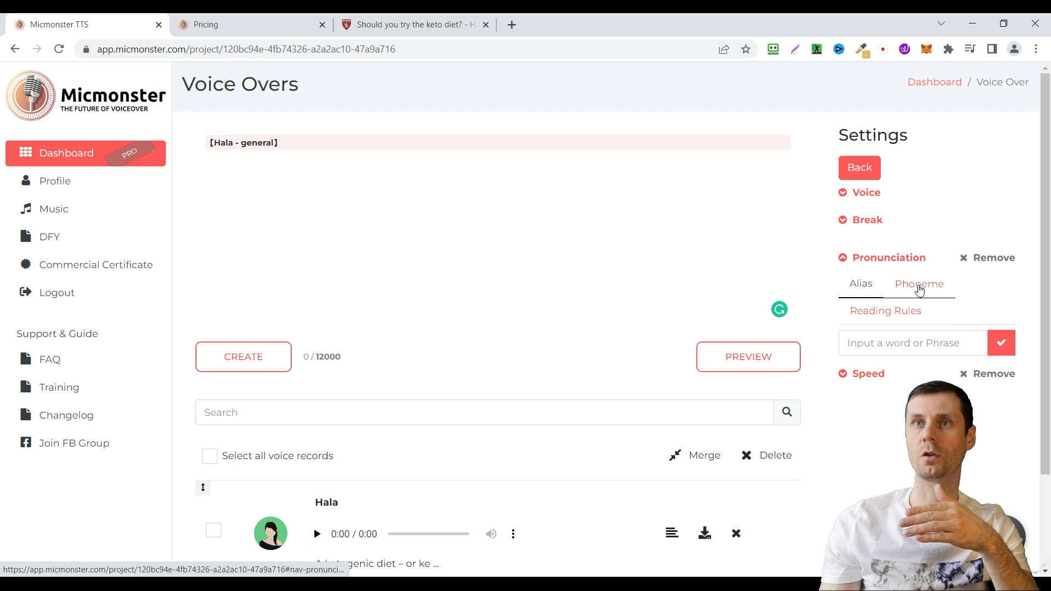
scroll(895, 371, "down", 2)
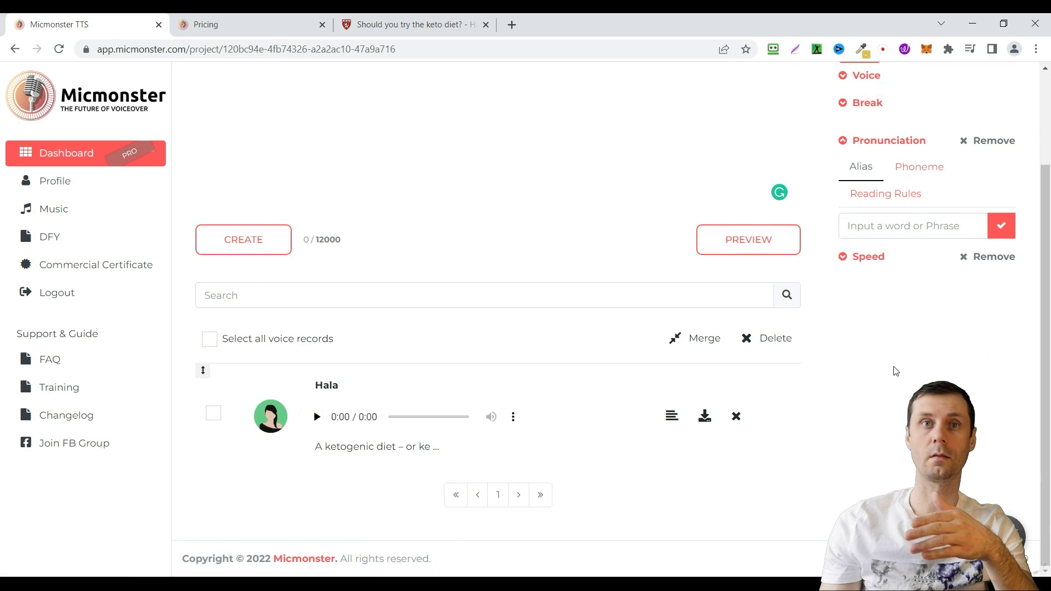
scroll(895, 371, "up", 2)
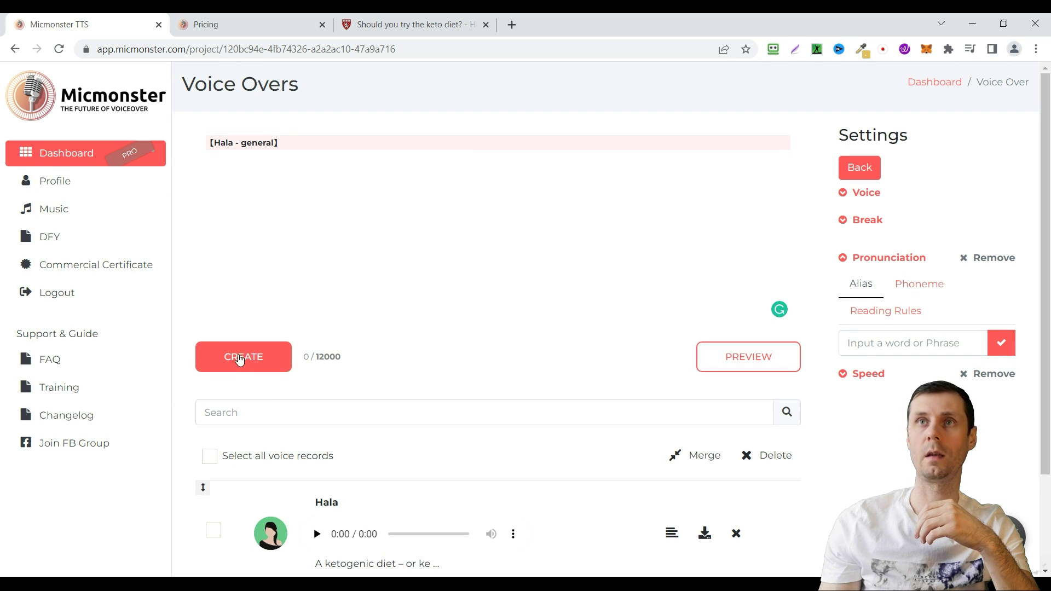
left_click(862, 168)
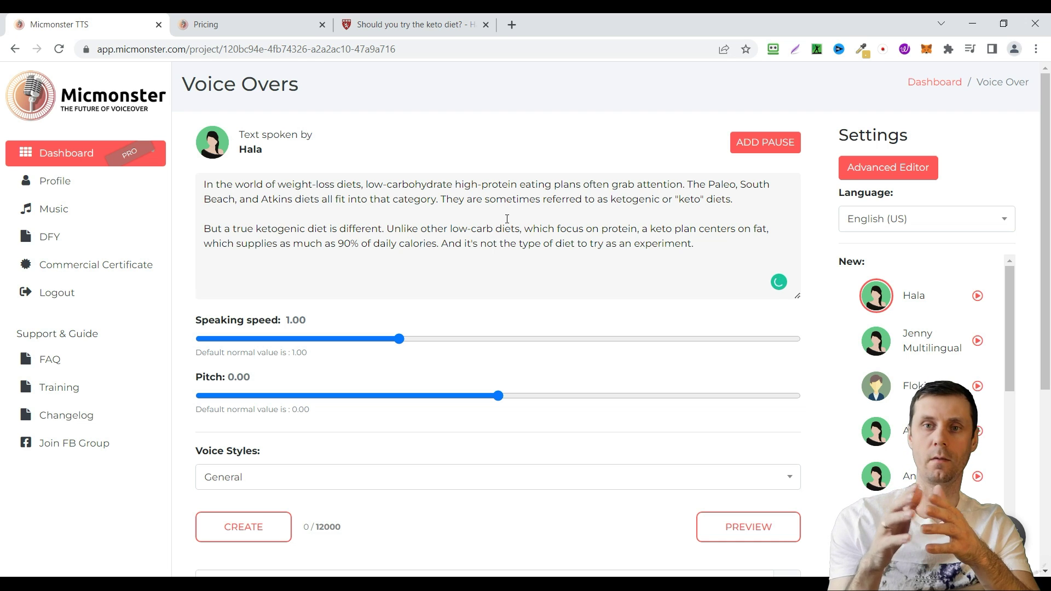
scroll(516, 216, "down", 4)
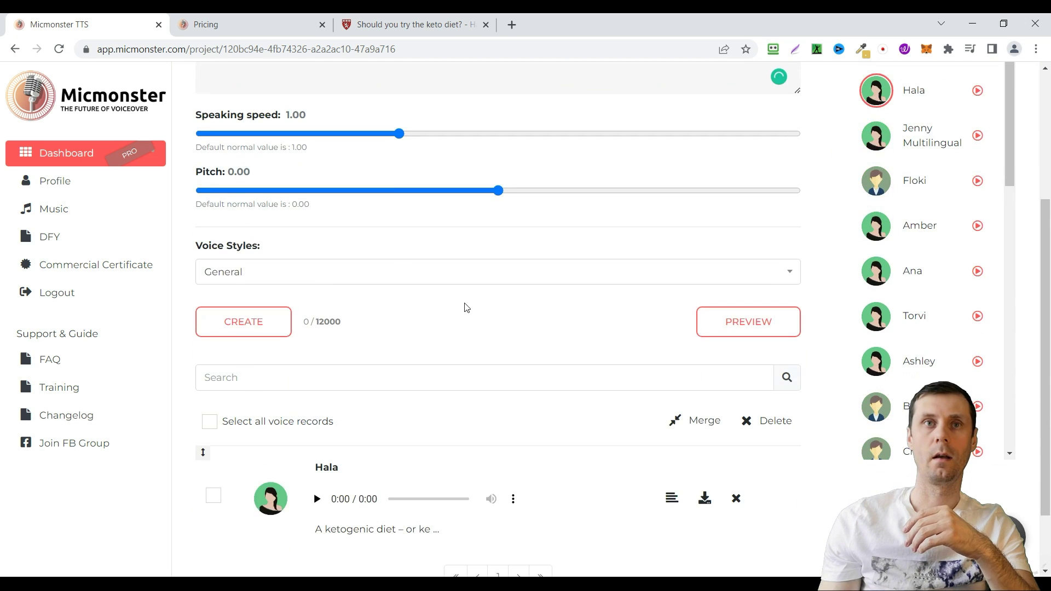
- Generate a Hala voice record from the keto text and check it in the records list
left_click(244, 328)
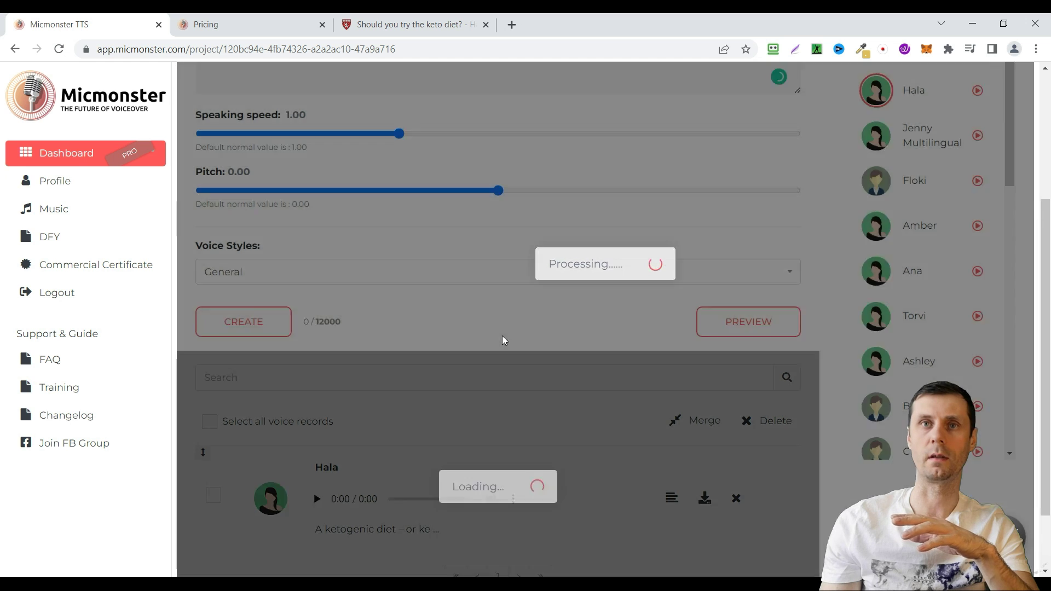
scroll(539, 334, "down", 3)
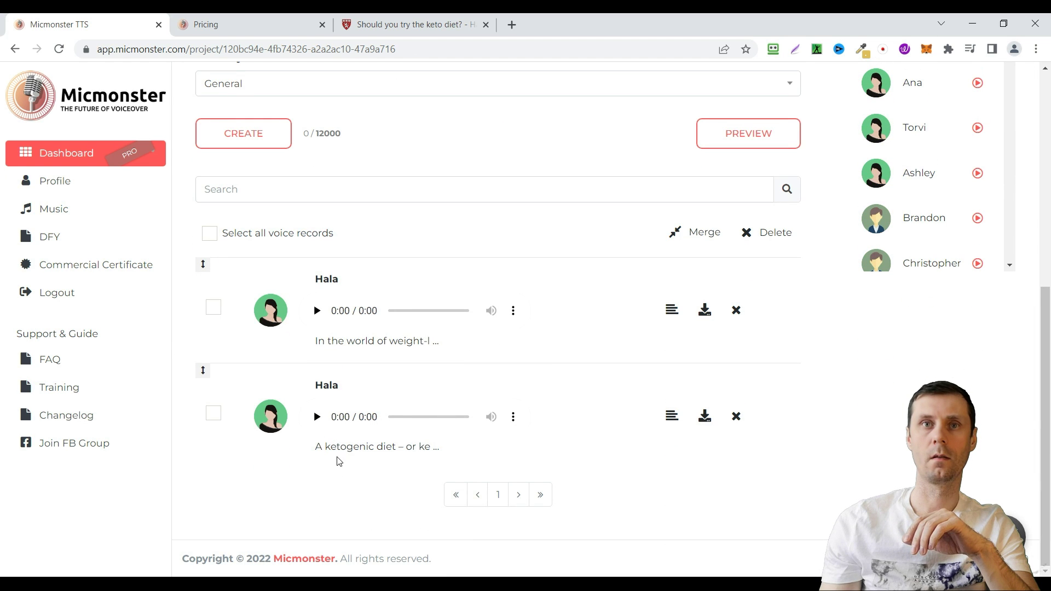
scroll(344, 342, "up", 1)
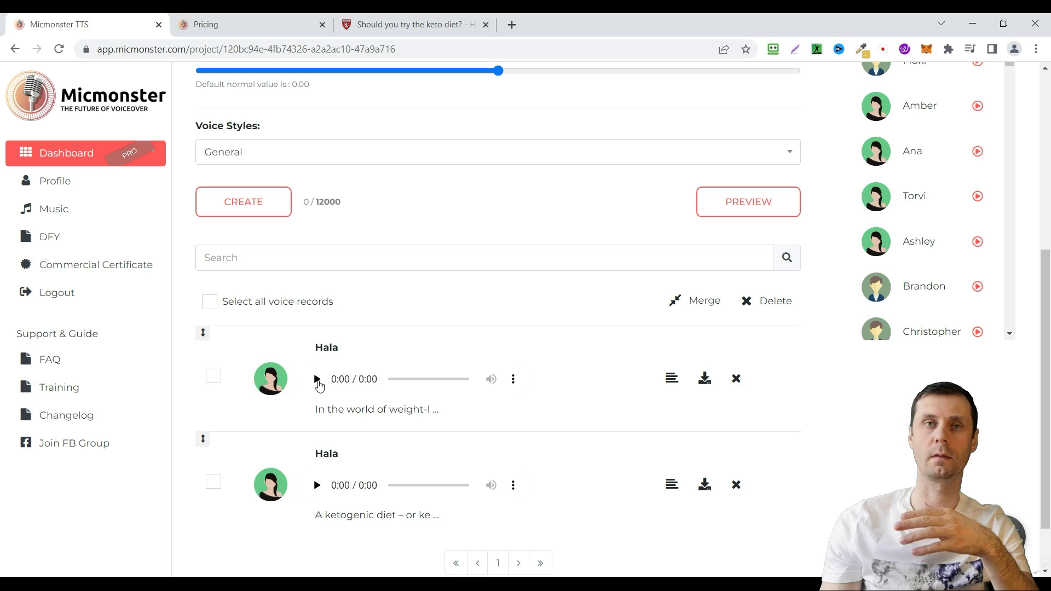
- Play the weight-loss voice record and pause it at 0:26 of 0:31
left_click(317, 380)
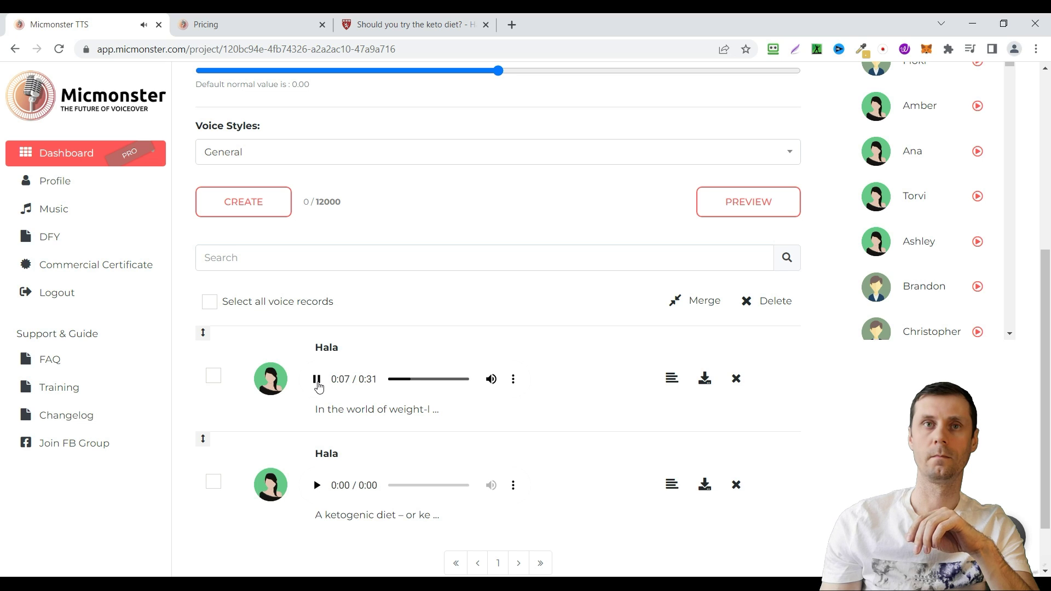
scroll(596, 359, "up", 6)
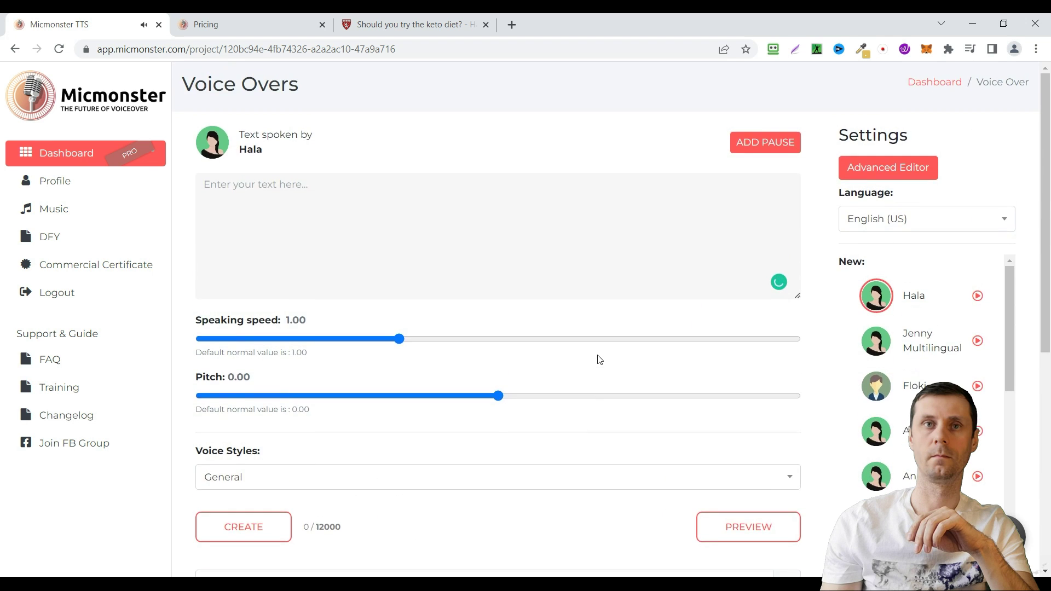
scroll(598, 361, "down", 6)
scroll(591, 372, "up", 1)
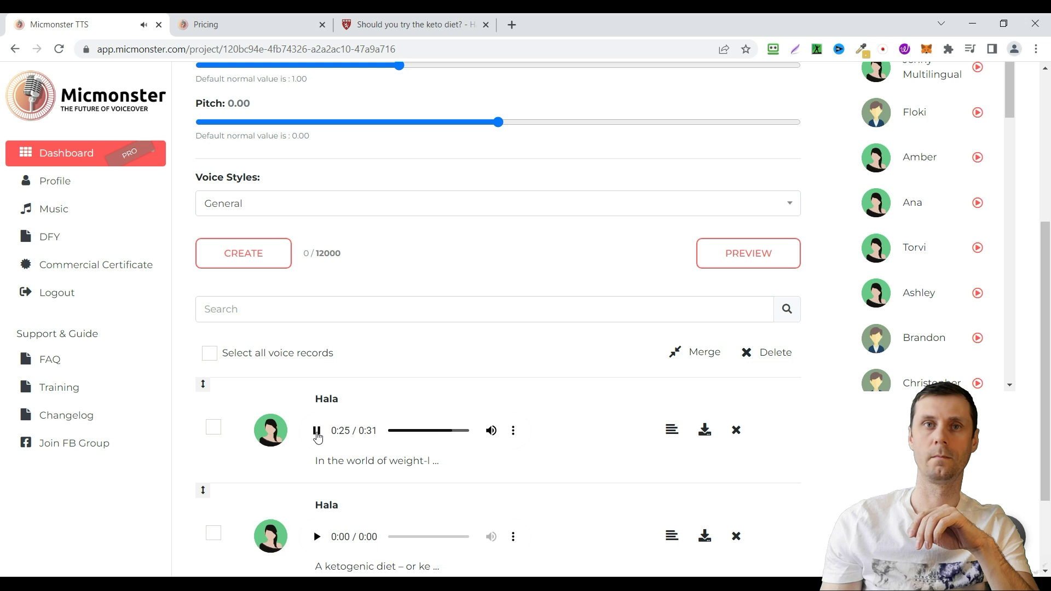
left_click(316, 432)
scroll(465, 272, "up", 5)
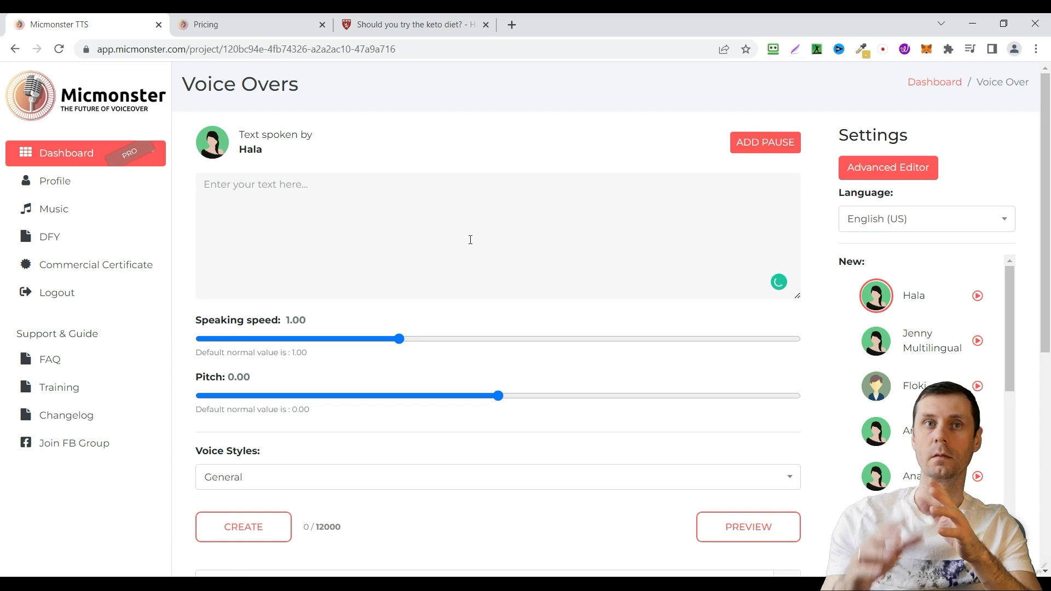
scroll(470, 239, "down", 3)
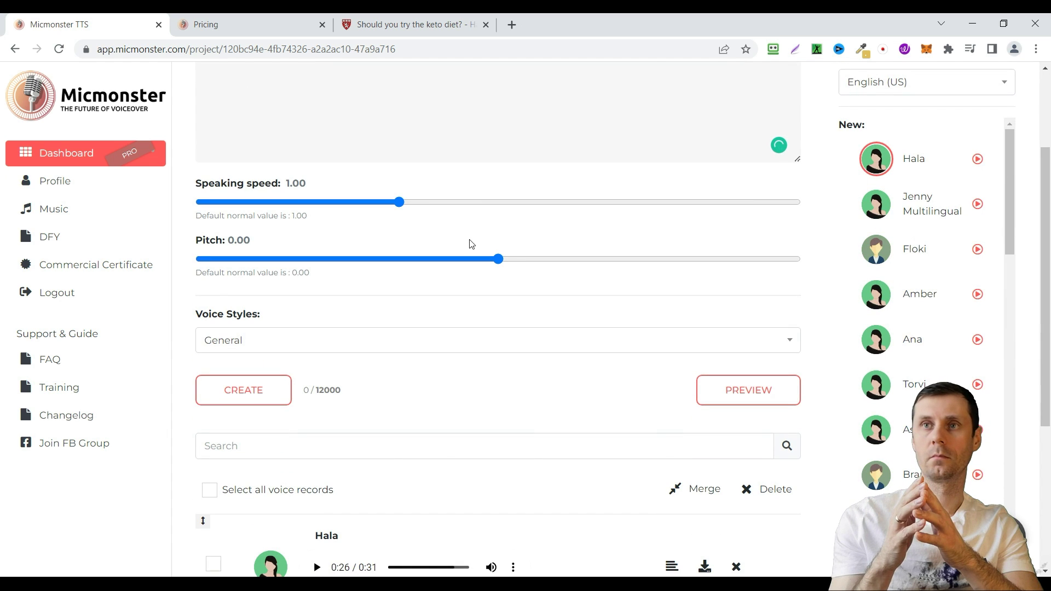